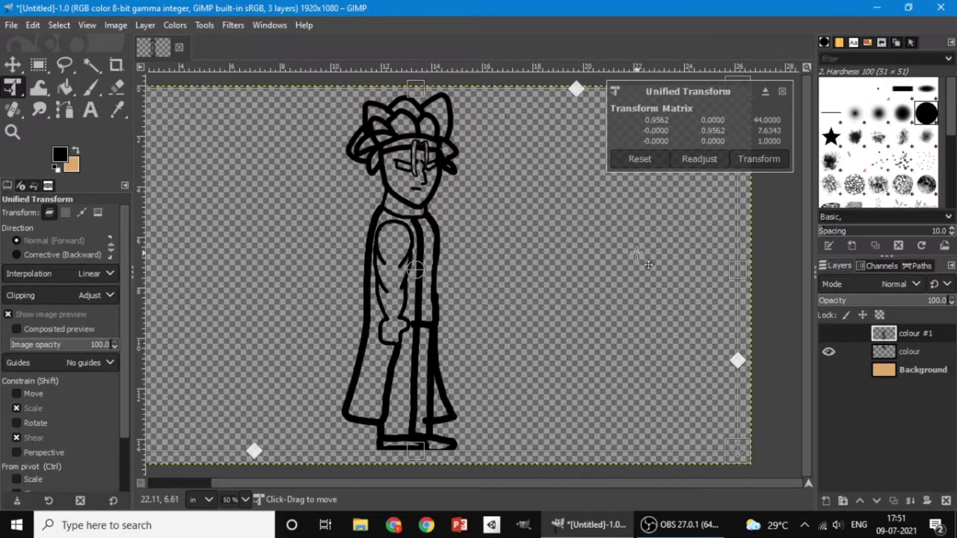
Apply the pending Unified Transform to the colour #1 layer.
left_click(761, 160)
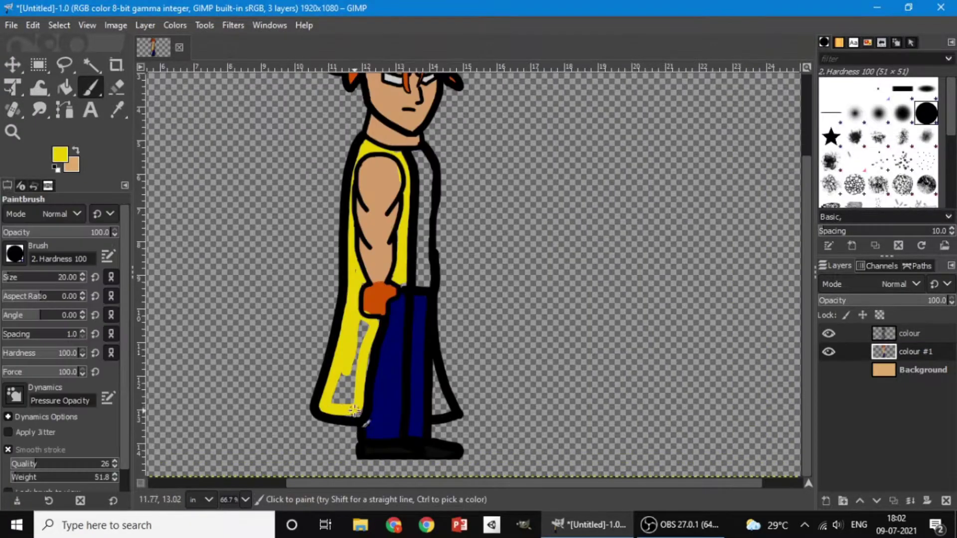
Paint the gaps in the coat's lower-left flap yellow, then sample that yellow and paint the lower-right flap.
mouse_move(349, 413)
left_mouse_down()
mouse_move(366, 424)
mouse_move(364, 319)
left_mouse_up()
left_click(369, 307, "ctrl")
left_click(351, 399, "ctrl")
mouse_move(434, 369)
left_mouse_down()
mouse_move(445, 409)
mouse_move(436, 401)
mouse_move(447, 430)
left_mouse_up()
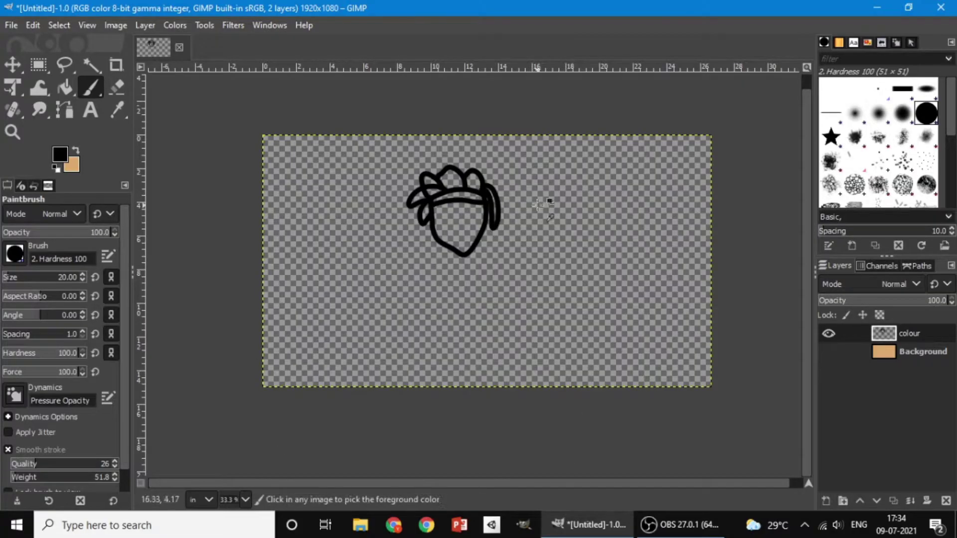
Paint pointed hair tufts beside the face and tall outer spikes on top of the head in black.
left_click_drag(486, 193, 493, 212)
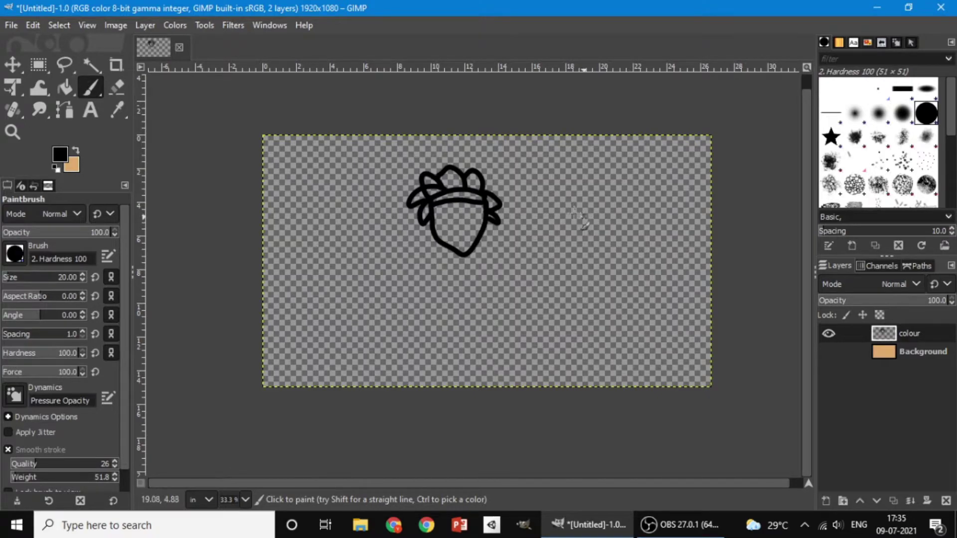
left_click_drag(471, 161, 496, 194)
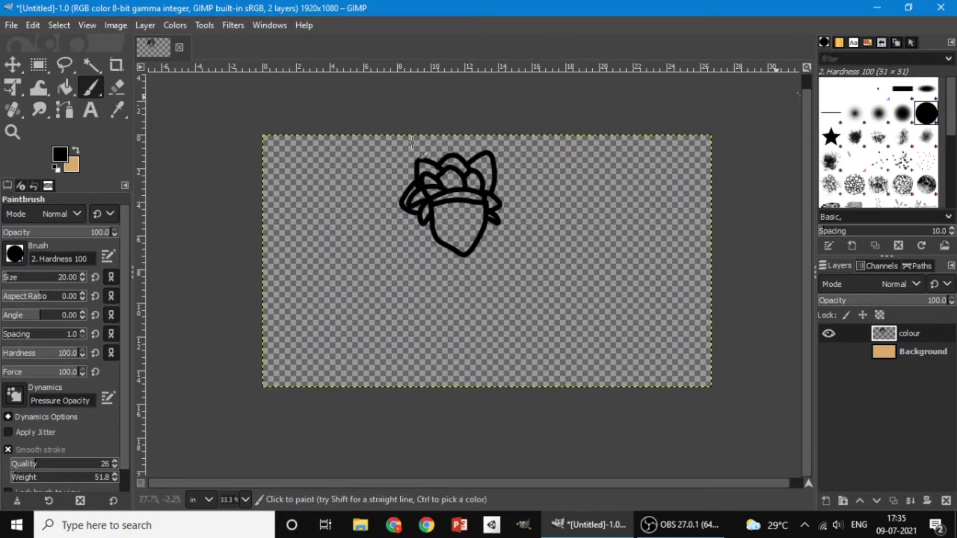
Try to paint a small hair strand over the headband with the brush size set to 10.
left_click(12, 131)
triple_click(444, 205)
left_click_drag(804, 197, 804, 189)
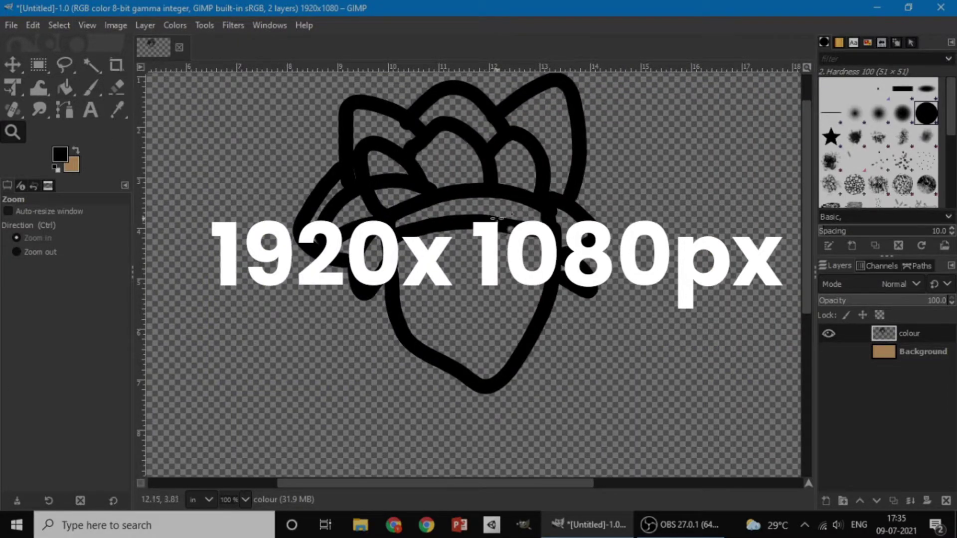
left_click(486, 219)
left_click(499, 219)
left_click_drag(806, 183, 816, 218)
left_click(67, 88)
left_click(90, 87)
left_click(66, 279)
type("10")
key("Return")
scroll(805, 194, "up", 5)
mouse_move(508, 196)
left_mouse_down()
mouse_move(532, 173)
mouse_move(551, 235)
mouse_move(554, 303)
mouse_move(537, 311)
mouse_move(506, 195)
mouse_move(523, 285)
mouse_move(540, 208)
mouse_move(516, 303)
mouse_move(530, 235)
mouse_move(550, 220)
mouse_move(546, 176)
mouse_move(533, 174)
mouse_move(544, 218)
left_mouse_up()
key("ctrl+z")
key("ctrl+z")
Try to paint and clean up a finer hair strand over the headband with the brush size set to 5.
left_click(67, 278)
type("5")
key("Return")
key("ctrl+z")
left_click(116, 65)
left_click(116, 88)
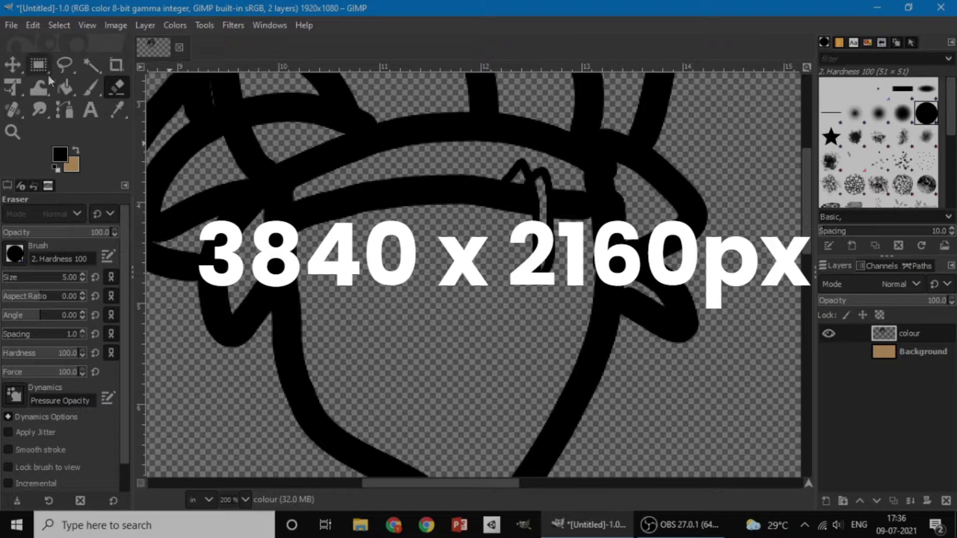
left_click(90, 88)
mouse_move(514, 188)
left_mouse_down()
mouse_move(487, 169)
mouse_move(493, 241)
mouse_move(476, 224)
mouse_move(473, 148)
mouse_move(514, 181)
left_mouse_up()
left_click(13, 132)
left_click(17, 256)
left_click(476, 230)
left_click(476, 230)
left_click(476, 230)
left_click(91, 92)
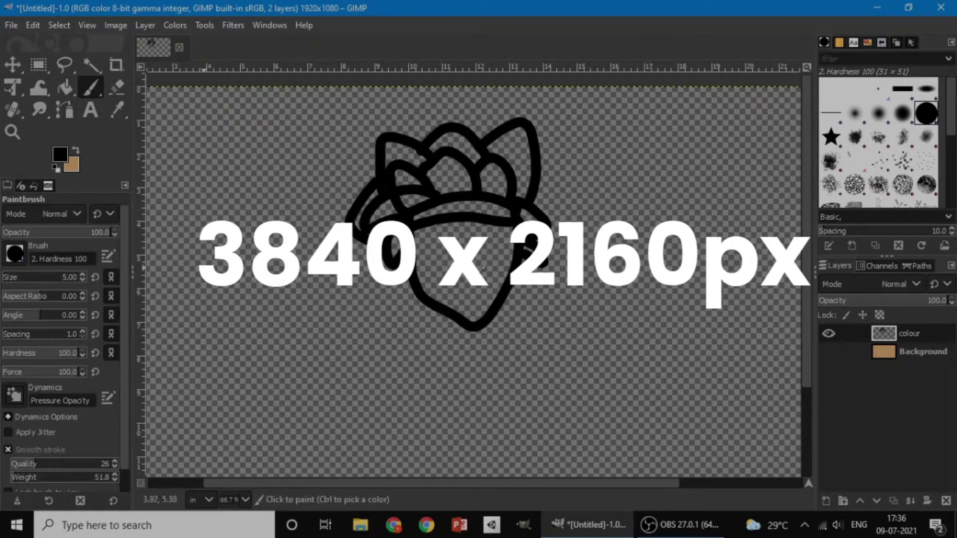
key("ctrl+z")
Try to repaint the hair strand hanging from the headband over the forehead.
scroll(65, 277, "up", 5)
mouse_move(486, 212)
left_mouse_down()
mouse_move(493, 252)
mouse_move(487, 212)
left_mouse_up()
left_click(12, 132)
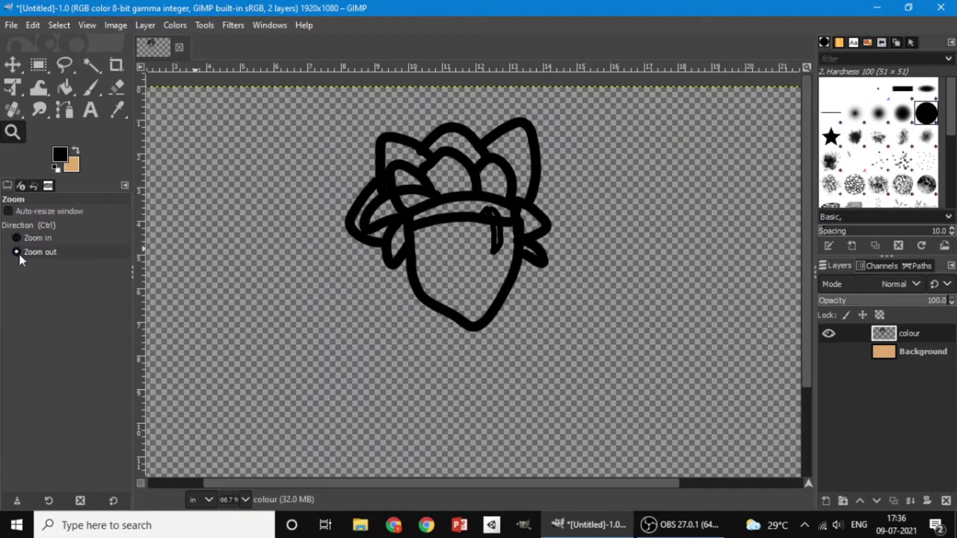
left_click(17, 237)
triple_click(494, 223)
left_click(492, 219)
key("ctrl+z")
left_click(91, 87)
mouse_move(468, 172)
left_mouse_down()
mouse_move(484, 204)
mouse_move(486, 334)
left_mouse_up()
key("ctrl+z")
key("ctrl+z")
Paint two thin strands hanging over the forehead with a smaller brush and erase the headband line inside them.
key("bracketleft")
key("bracketleft")
key("bracketleft")
key("bracketleft")
key("bracketleft")
mouse_move(471, 144)
left_mouse_down()
mouse_move(480, 305)
mouse_move(491, 324)
mouse_move(507, 203)
mouse_move(439, 167)
mouse_move(405, 259)
mouse_move(404, 426)
mouse_move(384, 127)
mouse_move(443, 157)
mouse_move(384, 204)
mouse_move(402, 199)
mouse_move(406, 214)
left_mouse_up()
key("shift+e")
left_click_drag(479, 174, 504, 229)
Set the brush size to 10 and paint the nose and mouth below the forehead strands.
left_click(13, 131)
left_click(15, 252)
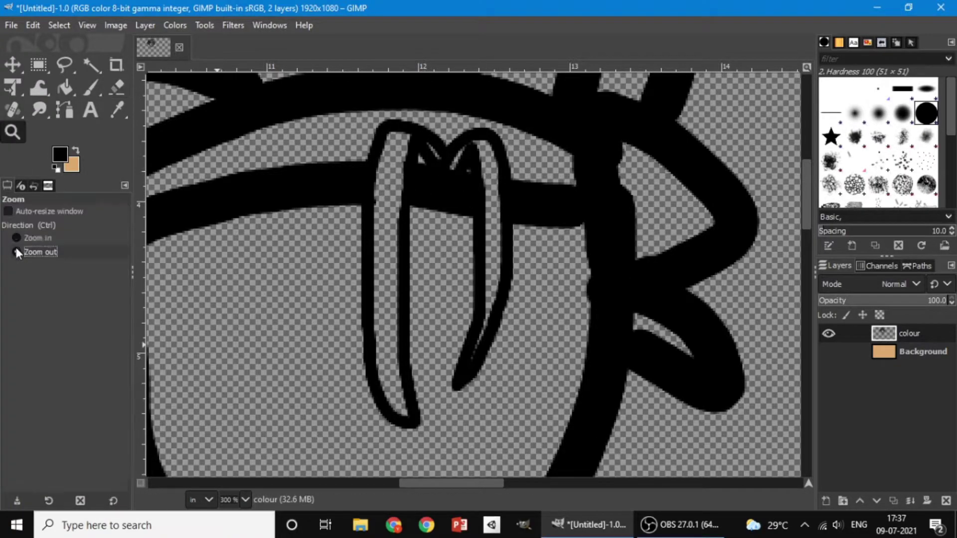
double_click(509, 333)
left_click_drag(807, 191, 806, 223)
left_click(90, 87)
left_click_drag(78, 278, 53, 277)
type("10")
key("Return")
mouse_move(490, 273)
left_mouse_down()
mouse_move(489, 320)
mouse_move(477, 319)
mouse_move(476, 342)
left_mouse_up()
Trim the outline along the lower-left jaw with the Eraser and return to the Paintbrush.
key("shift+e")
mouse_move(362, 356)
left_mouse_down()
mouse_move(409, 404)
mouse_move(387, 367)
mouse_move(451, 424)
left_mouse_up()
mouse_move(451, 424)
left_mouse_down()
mouse_move(385, 391)
mouse_move(350, 362)
left_mouse_up()
key("p")
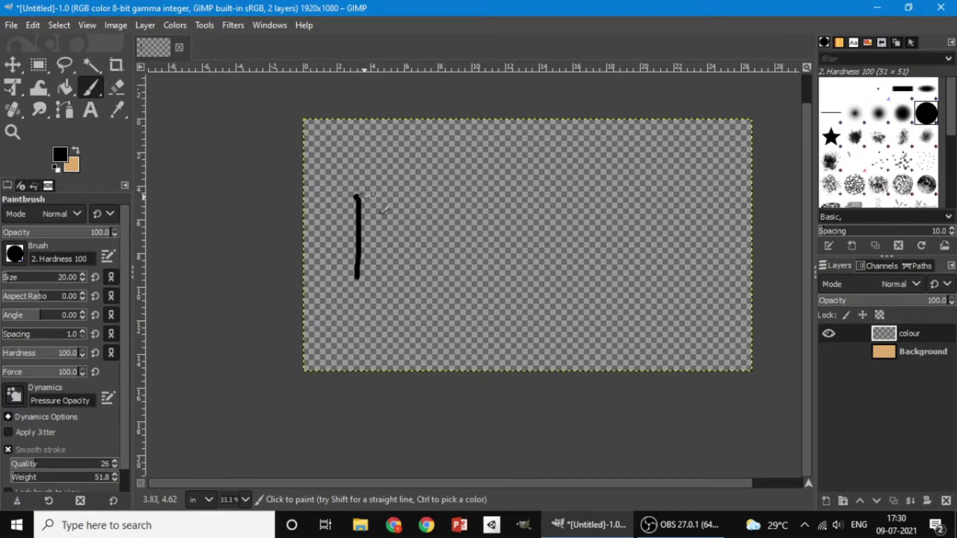
Paint a rectangle outline with brush size 20 and a larger one beside it with brush size 40.
mouse_move(356, 197)
left_mouse_down()
mouse_move(406, 220)
mouse_move(400, 268)
mouse_move(357, 269)
left_mouse_up()
left_click(60, 277)
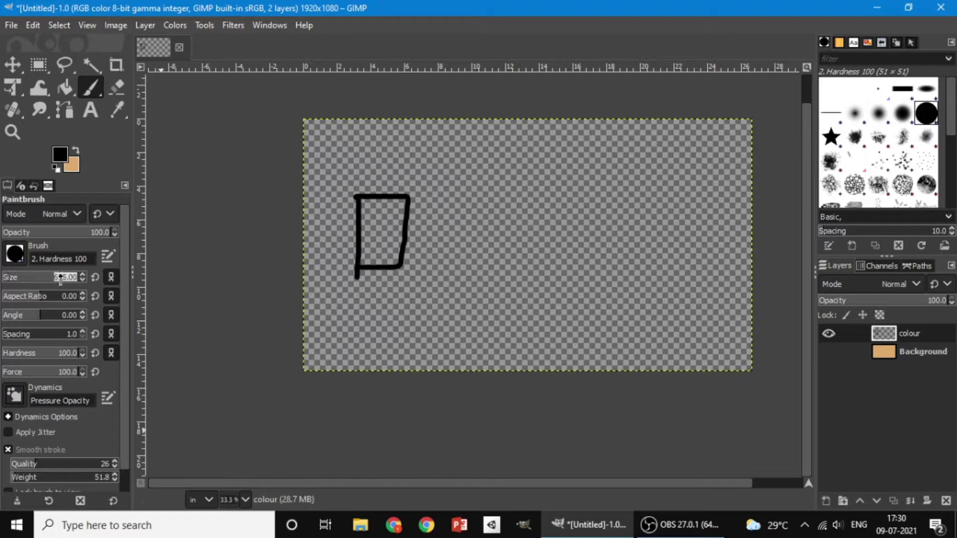
mouse_move(441, 185)
left_mouse_down()
mouse_move(437, 261)
mouse_move(511, 258)
left_mouse_up()
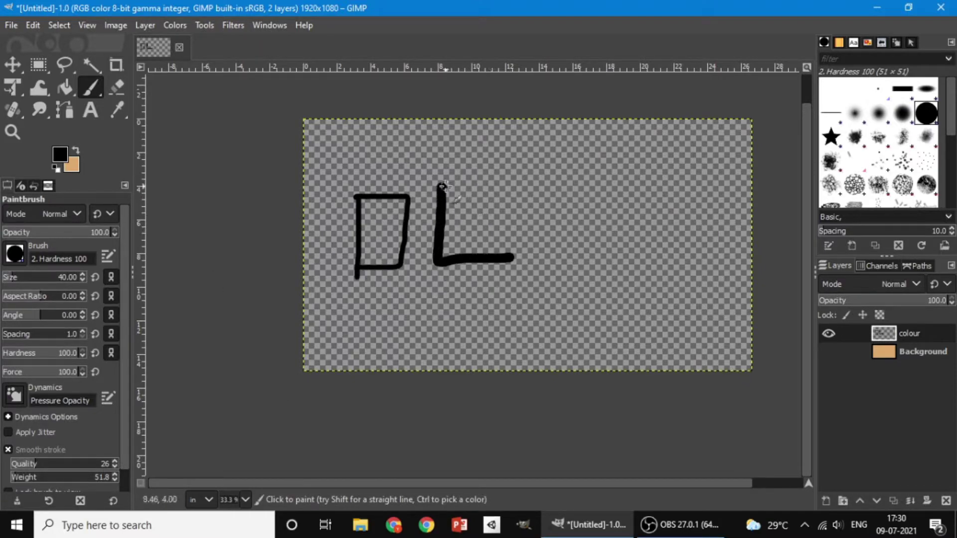
mouse_move(443, 186)
left_mouse_down()
mouse_move(533, 186)
mouse_move(525, 252)
mouse_move(493, 259)
left_mouse_up()
Increase the brush size and paint a third, thicker rectangle outline at the canvas's right side.
left_click(73, 278)
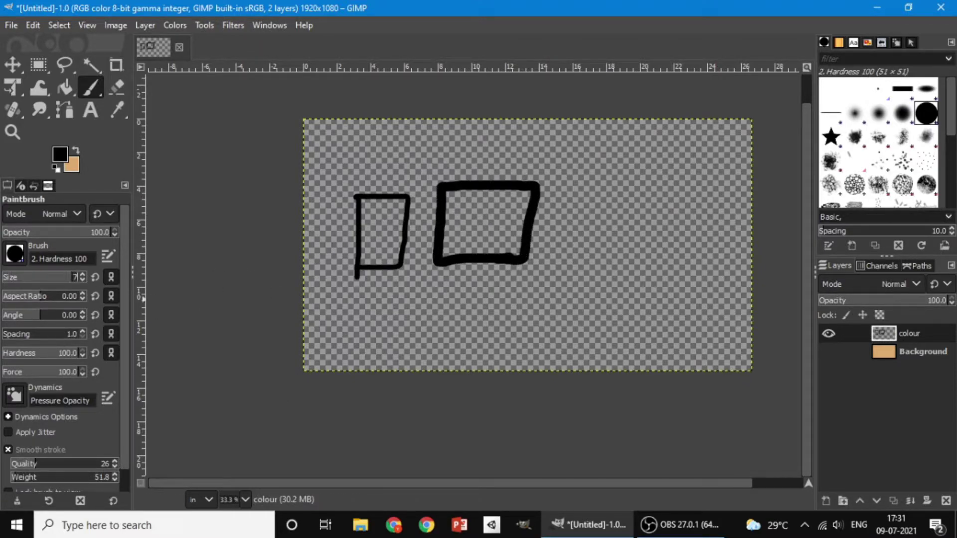
key("Return")
mouse_move(606, 186)
left_mouse_down()
mouse_move(607, 263)
mouse_move(713, 188)
mouse_move(606, 192)
left_mouse_up()
Paint short marks inside each rectangle, using brush size 10 in the first and 40 in the third.
left_click(66, 280)
type("10")
key("Return")
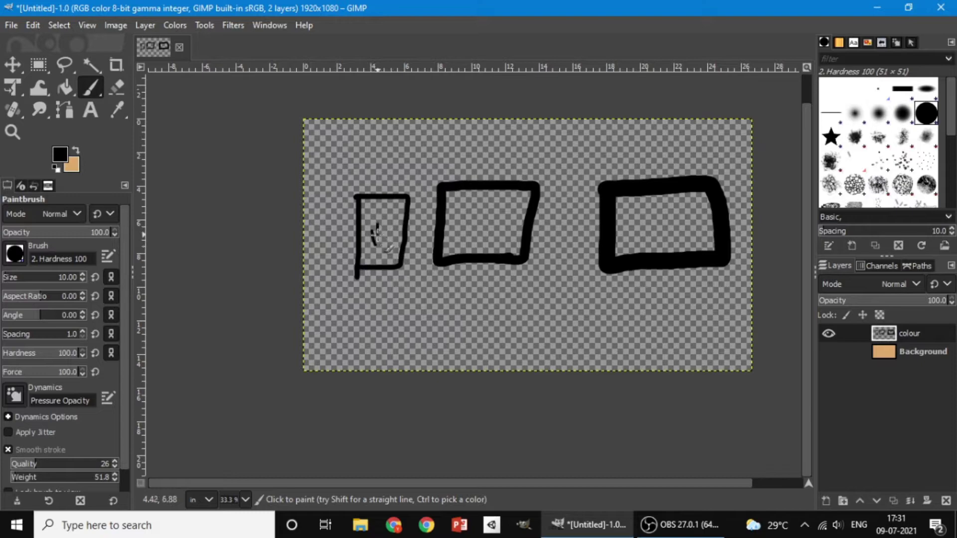
key("Return")
left_click_drag(462, 208, 471, 223)
left_click(65, 280)
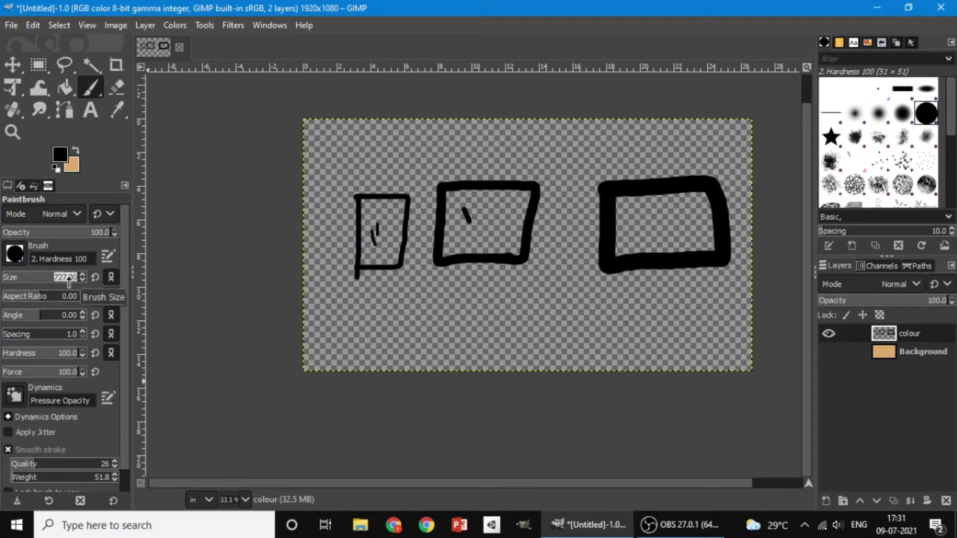
type("40")
key("Return")
left_click_drag(633, 219, 641, 231)
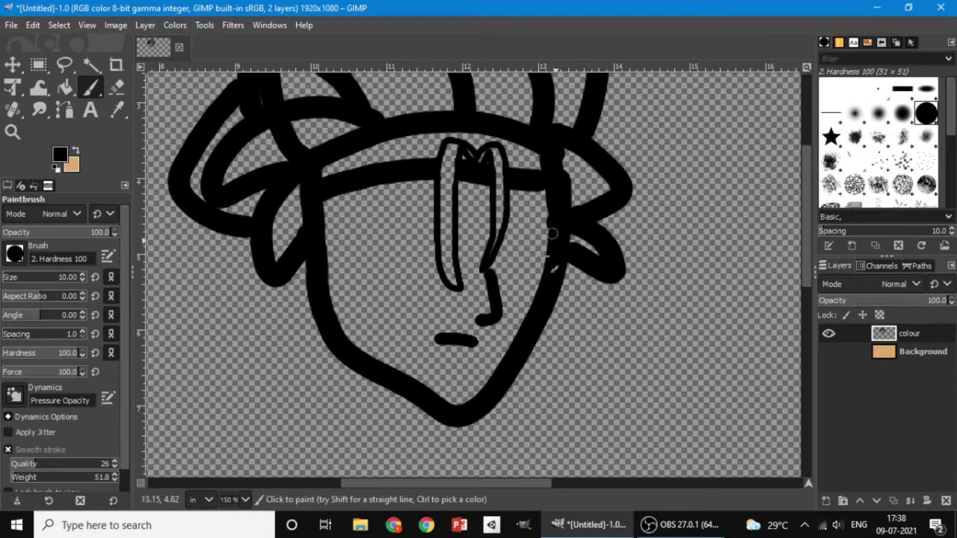
Paint two narrow angled eyes beside the forehead strands with brush size 10.
mouse_move(387, 217)
left_mouse_down()
mouse_move(454, 245)
mouse_move(543, 212)
mouse_move(419, 250)
mouse_move(439, 257)
left_mouse_up()
left_click(482, 227)
mouse_move(501, 248)
left_mouse_down()
mouse_move(526, 243)
mouse_move(532, 219)
left_mouse_up()
key("z")
left_click(629, 218, "ctrl")
left_click(630, 218, "ctrl")
left_click(630, 218, "ctrl")
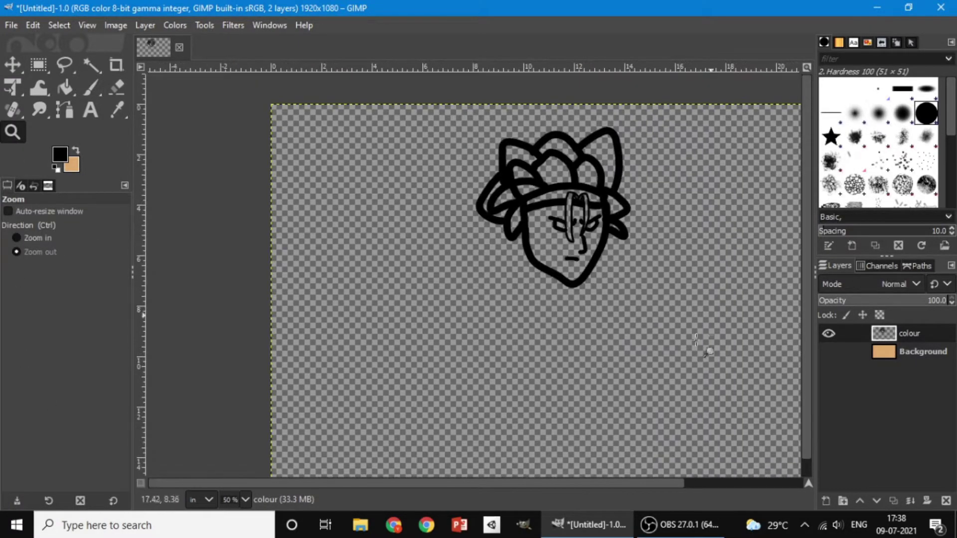
Undo the recent strokes of the eyes.
left_click(19, 238)
left_click(621, 234)
left_click(620, 233)
left_click(620, 233)
mouse_move(805, 210)
left_mouse_down()
mouse_move(793, 164)
mouse_move(802, 203)
left_mouse_up()
left_click(17, 252)
left_click(441, 314)
left_click(441, 314)
left_click(17, 238)
left_click(451, 349)
triple_click(455, 364)
left_click(17, 251)
left_click_drag(504, 227, 514, 235)
key("ctrl+z")
key("ctrl+z")
key("ctrl+z")
key("ctrl+z")
key("ctrl+z")
key("ctrl+z")
Repaint the two narrow angled eyes on either side of the forehead strands.
left_click(87, 88)
mouse_move(254, 257)
left_mouse_down()
mouse_move(281, 274)
mouse_move(286, 260)
mouse_move(436, 273)
mouse_move(480, 247)
left_mouse_up()
key("ctrl+z")
mouse_move(258, 260)
left_mouse_down()
mouse_move(258, 291)
mouse_move(335, 312)
left_mouse_up()
left_click_drag(420, 300, 471, 257)
Erase the left cheek and jaw outline from the hair down to the chin.
scroll(471, 257, "down", 4)
key("shift+e")
mouse_move(178, 259)
left_mouse_down()
mouse_move(210, 238)
mouse_move(169, 226)
mouse_move(205, 294)
mouse_move(272, 376)
mouse_move(363, 391)
mouse_move(354, 429)
left_mouse_up()
Try to repaint the left face outline from the hair tuft down to the chin.
key("p")
mouse_move(185, 216)
left_mouse_down()
mouse_move(217, 299)
mouse_move(311, 408)
mouse_move(374, 428)
left_mouse_up()
key("z")
left_click(606, 239)
key("ctrl+z")
Try further versions of the left cheek and jaw line with brush size 20.
left_click(90, 88)
mouse_move(415, 219)
left_mouse_down()
mouse_move(424, 246)
mouse_move(478, 295)
left_mouse_up()
key("ctrl+z")
key("ctrl+y")
key("ctrl+z")
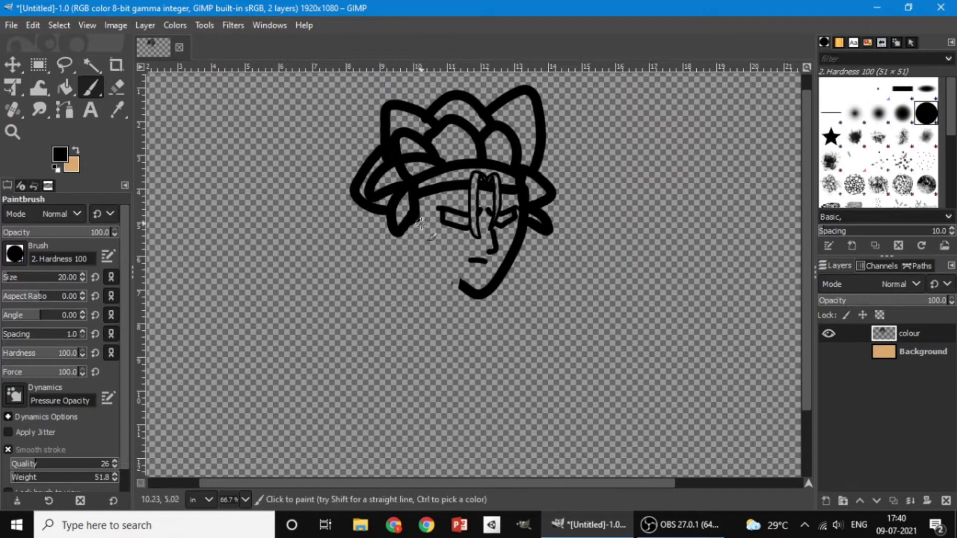
key("ctrl+z")
mouse_move(414, 218)
left_mouse_down()
mouse_move(441, 258)
mouse_move(423, 242)
mouse_move(441, 282)
mouse_move(499, 297)
mouse_move(485, 304)
mouse_move(512, 247)
left_mouse_up()
key("ctrl+z")
key("ctrl+z")
Complete the missing jaw line and clean up the chin outline with the Eraser and Paintbrush.
key("shift+e")
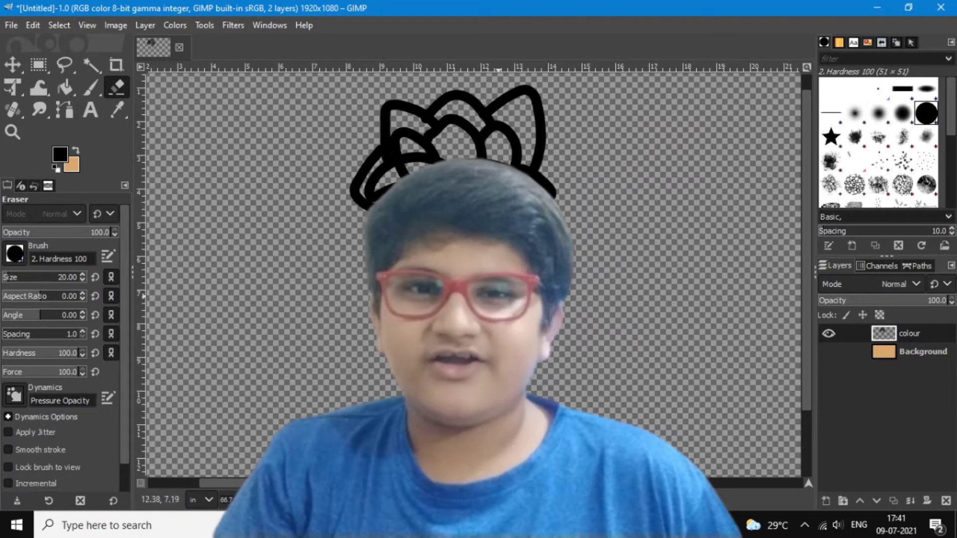
key("p")
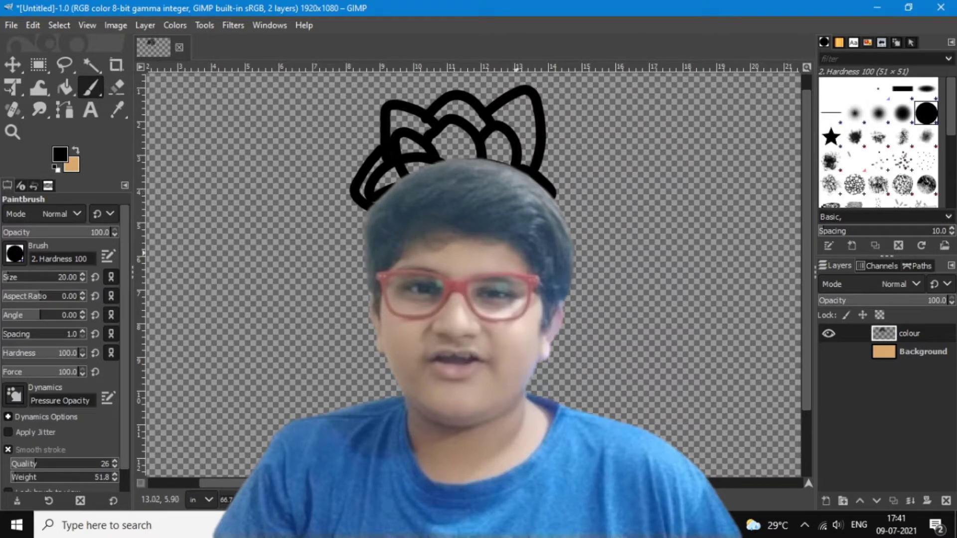
key("shift+e")
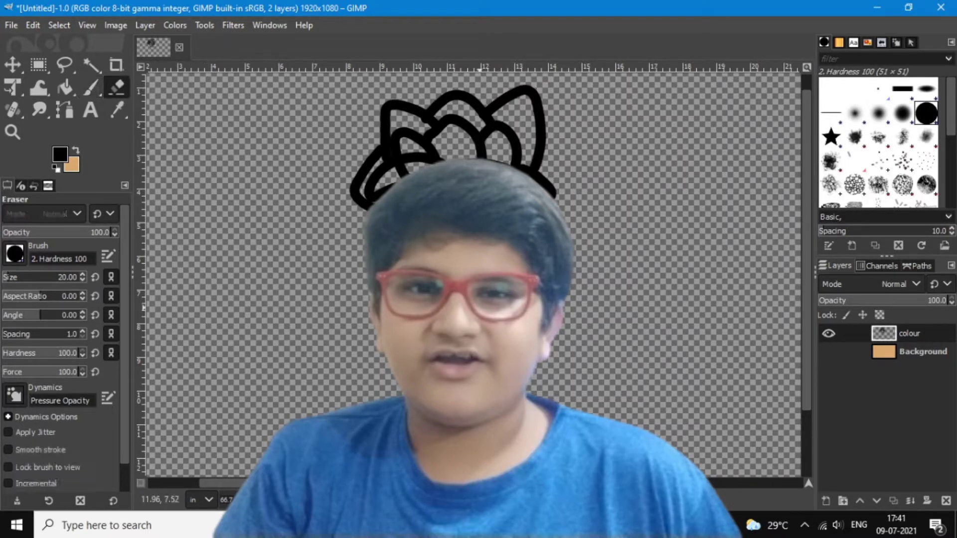
Try to paint an extra outer spike on the left side of the hair.
left_click(90, 87)
mouse_move(383, 128)
left_mouse_down()
mouse_move(331, 116)
mouse_move(367, 181)
left_mouse_up()
key("ctrl+z")
key("ctrl+z")
Try to paint an additional outer row of spikes around the whole hairstyle.
left_click_drag(382, 128, 360, 172)
left_click_drag(807, 219, 807, 200)
mouse_move(368, 141)
left_mouse_down()
mouse_move(369, 103)
mouse_move(431, 129)
left_mouse_up()
mouse_move(418, 110)
left_mouse_down()
mouse_move(454, 77)
mouse_move(562, 185)
left_mouse_up()
left_click(505, 100)
left_click_drag(553, 148, 578, 208)
key("ctrl+z")
key("ctrl+z")
key("ctrl+z")
Try adding one outer spike on each side of the hair.
left_click_drag(384, 133, 358, 172)
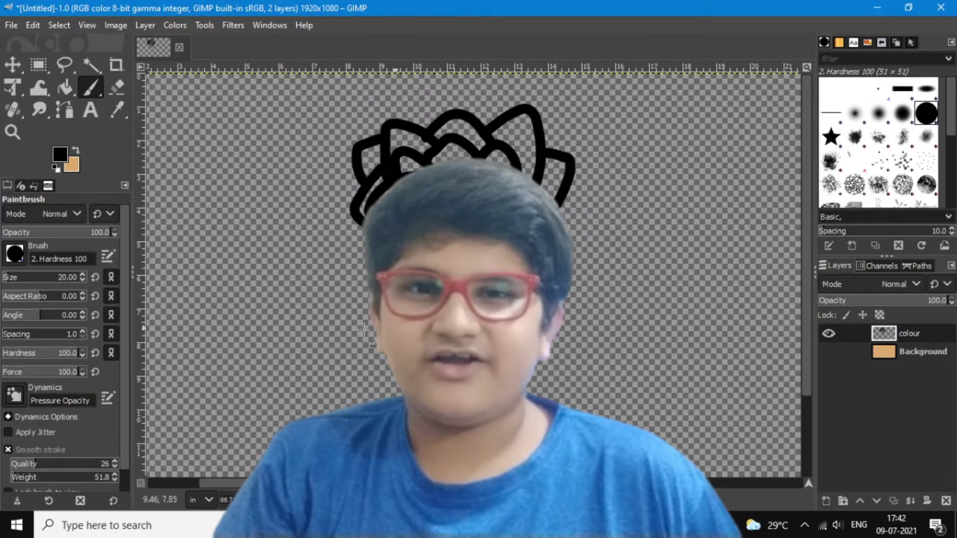
key("ctrl+z")
key("ctrl+z")
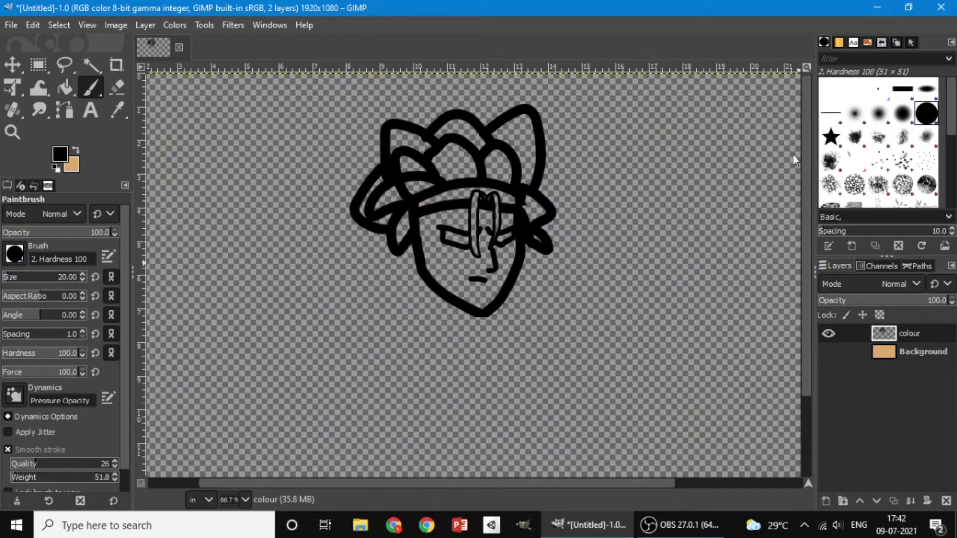
left_click(12, 132)
double_click(728, 254)
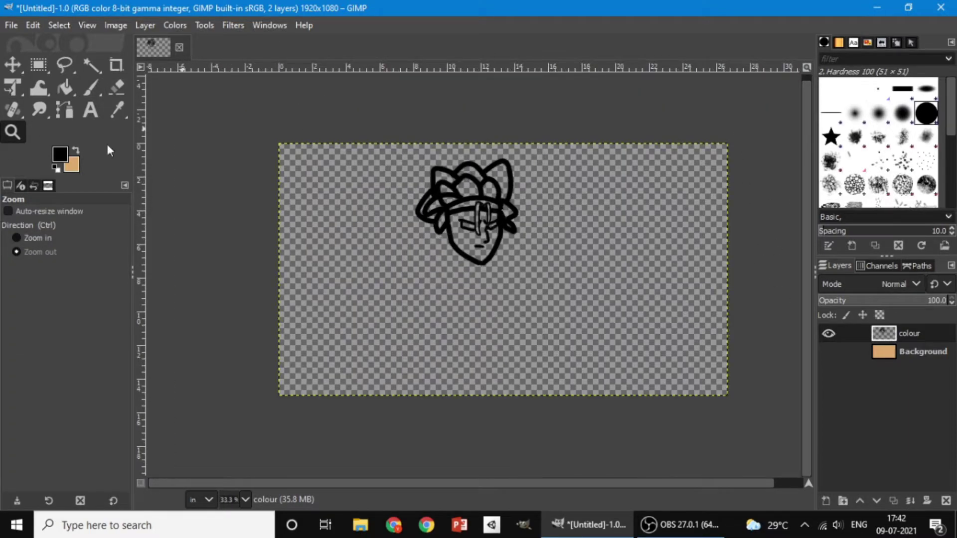
key("p")
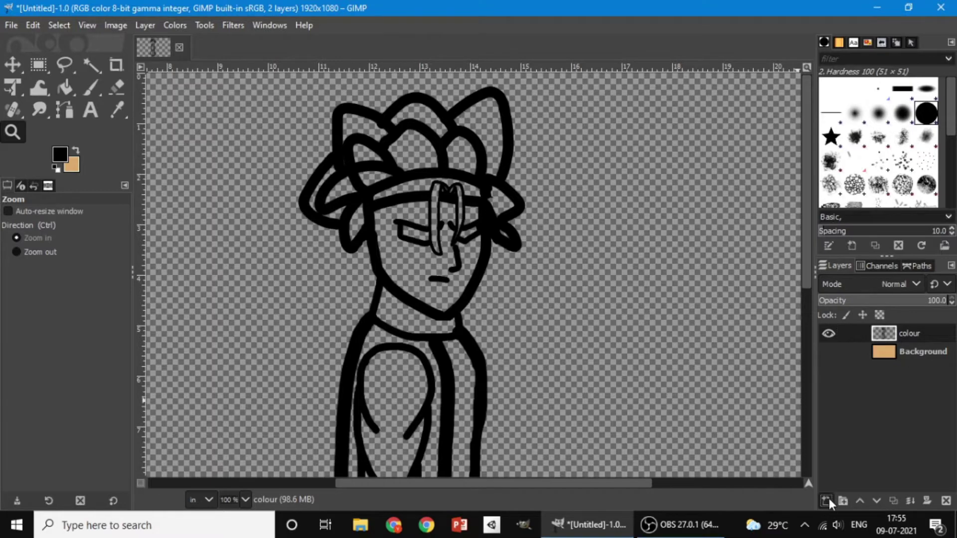
Add a new layer above the line art and activate the Paintbrush for colouring.
left_click(826, 500)
key("Return")
left_click(91, 87)
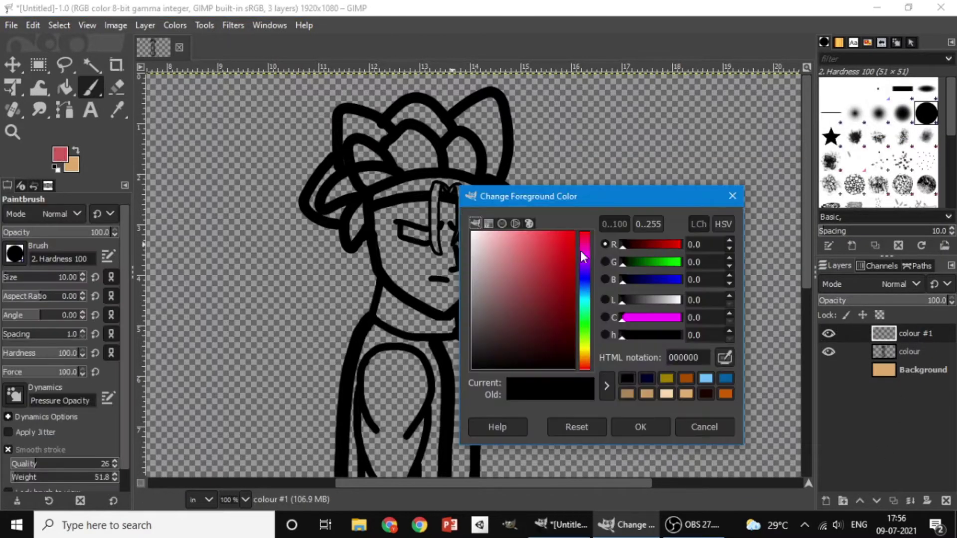
Move the colour #1 layer below the line art, testing the order with a red scribble over the face and undoing it.
left_click(640, 426)
mouse_move(428, 187)
left_mouse_down()
mouse_move(400, 236)
mouse_move(448, 291)
mouse_move(433, 277)
left_mouse_up()
left_click_drag(912, 333, 912, 351)
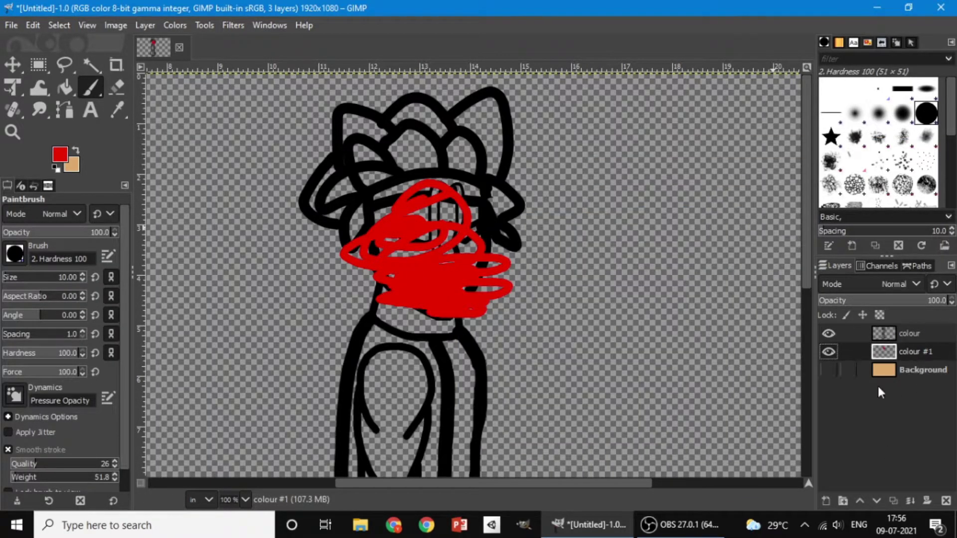
key("ctrl+z")
key("ctrl+z")
Mix a light peach foreground colour and try it with a stroke on the face.
left_click(60, 154)
left_click(584, 366)
mouse_move(519, 242)
left_mouse_down()
mouse_move(535, 242)
mouse_move(521, 220)
left_mouse_up()
left_click(585, 358)
left_click(640, 427)
left_click_drag(401, 242, 438, 266)
key("ctrl+z")
Darken the skin tone to d69f6c and fill the whole face, using brush size 40 and then size 20 for the edge.
left_click(60, 154)
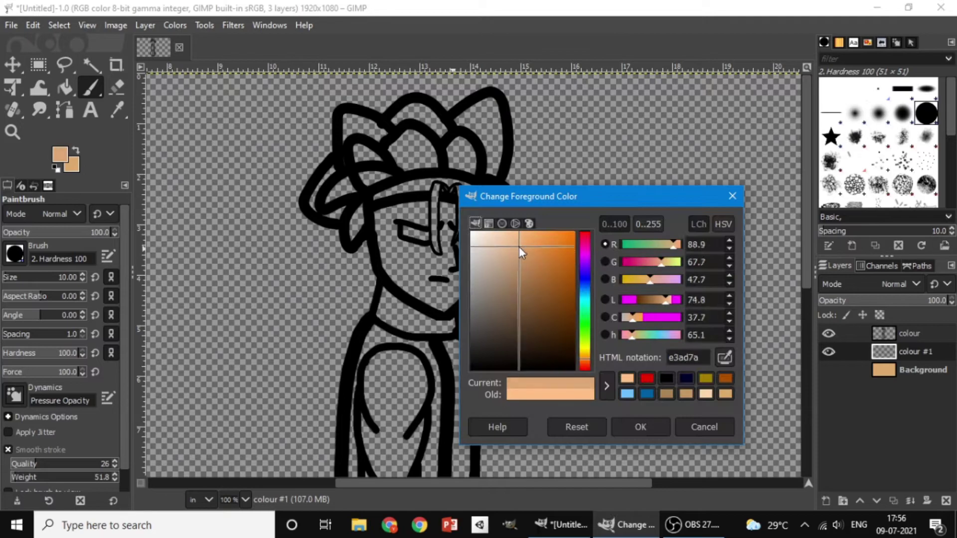
left_click_drag(519, 247, 521, 247)
left_click(521, 253)
left_click(647, 435)
mouse_move(380, 212)
left_mouse_down()
mouse_move(389, 269)
mouse_move(408, 285)
left_mouse_up()
double_click(67, 277)
type("40")
key("Return")
mouse_move(388, 213)
left_mouse_down()
mouse_move(398, 271)
mouse_move(445, 299)
mouse_move(466, 238)
mouse_move(444, 240)
mouse_move(457, 214)
left_mouse_up()
left_click_drag(40, 277, 30, 277)
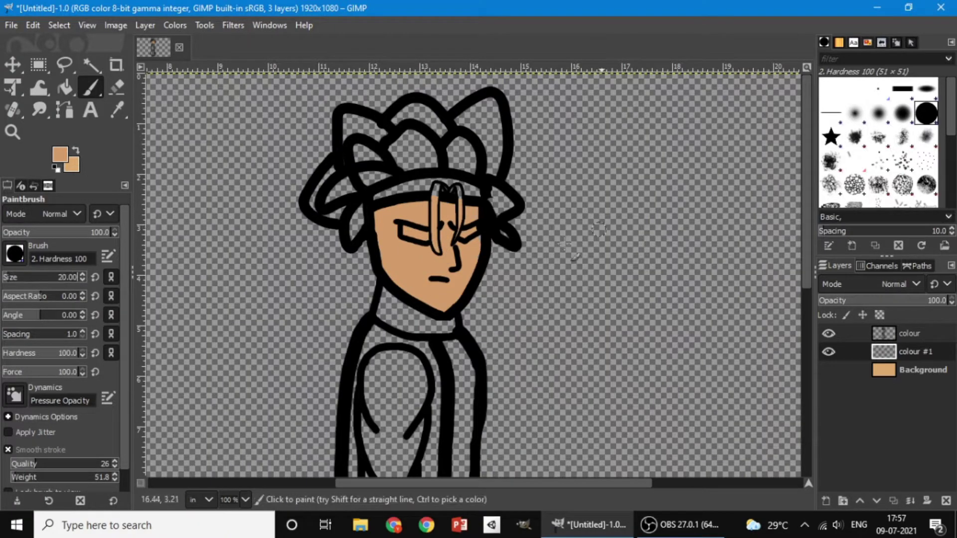
mouse_move(485, 240)
left_mouse_down()
mouse_move(473, 233)
mouse_move(470, 254)
left_mouse_up()
Paint both eyes light grey (cecece).
left_click(60, 154)
left_click(641, 427)
mouse_move(406, 230)
left_mouse_down()
mouse_move(426, 239)
mouse_move(473, 230)
left_mouse_up()
Choose a dark red foreground colour and paint the headband with it.
left_click(60, 154)
left_click(572, 270)
left_click(641, 427)
mouse_move(377, 197)
left_mouse_down()
mouse_move(447, 184)
mouse_move(478, 197)
left_mouse_up()
Fill the neck, arm and hand with the sampled skin tone and erase the spill near the hand.
mouse_move(804, 214)
left_mouse_down()
mouse_move(806, 331)
mouse_move(803, 171)
left_mouse_up()
left_click(402, 284, "ctrl")
mouse_move(387, 294)
left_mouse_down()
mouse_move(453, 328)
mouse_move(399, 307)
left_mouse_up()
left_click_drag(806, 230, 806, 300)
mouse_move(373, 227)
left_mouse_down()
mouse_move(379, 421)
mouse_move(401, 440)
mouse_move(381, 431)
mouse_move(409, 345)
mouse_move(385, 377)
mouse_move(410, 278)
mouse_move(421, 299)
mouse_move(414, 234)
mouse_move(383, 222)
mouse_move(388, 355)
mouse_move(405, 252)
mouse_move(378, 262)
left_mouse_up()
left_click(116, 88)
left_click(370, 403)
left_click(91, 88)
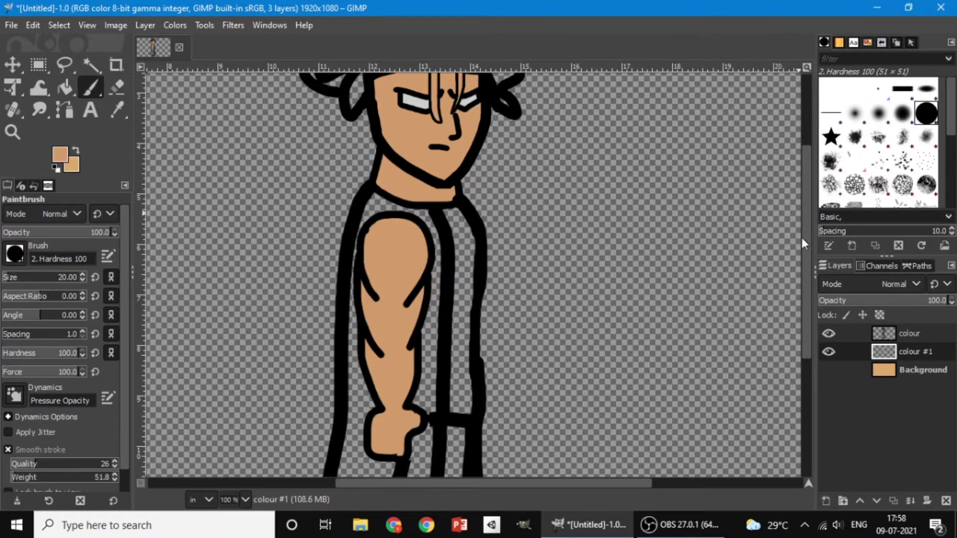
Choose a dark navy blue foreground colour and fill both trouser legs below the hand.
left_click_drag(804, 238, 804, 344)
left_click(60, 153)
left_click(586, 280)
left_click(573, 315)
left_click(641, 426)
mouse_move(426, 222)
left_mouse_down()
mouse_move(416, 436)
mouse_move(376, 428)
mouse_move(407, 284)
mouse_move(397, 361)
mouse_move(428, 256)
mouse_move(416, 432)
mouse_move(419, 241)
mouse_move(451, 226)
mouse_move(445, 437)
mouse_move(462, 350)
mouse_move(461, 269)
left_mouse_up()
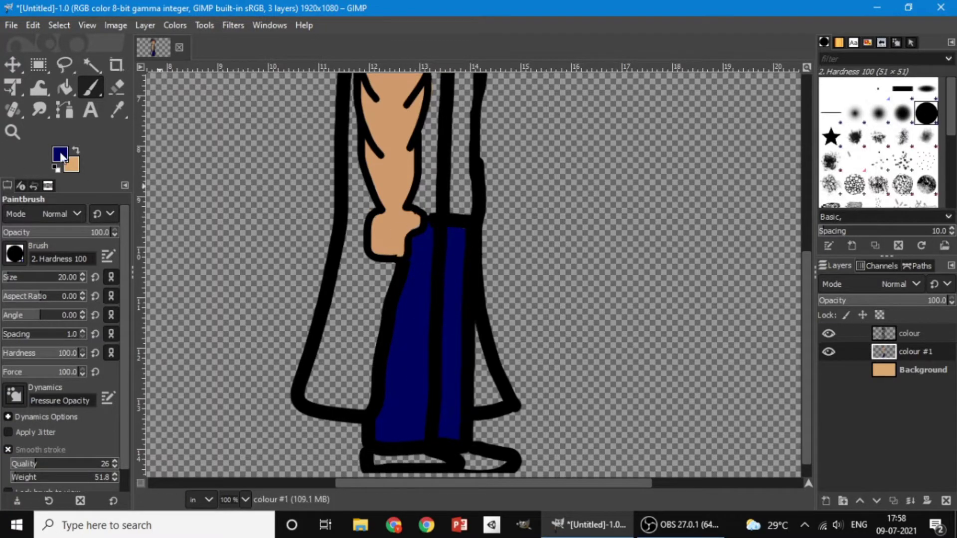
Choose a near-black foreground colour and fill both shoes.
left_click(61, 154)
left_click(472, 364)
left_click(641, 428)
mouse_move(379, 463)
left_mouse_down()
mouse_move(467, 461)
mouse_move(460, 469)
mouse_move(486, 473)
mouse_move(474, 476)
mouse_move(493, 464)
left_mouse_up()
key("shift+e")
key("p")
Try a very dark brown (170a00) on the hair.
left_click_drag(807, 303, 817, 124)
left_click(59, 154)
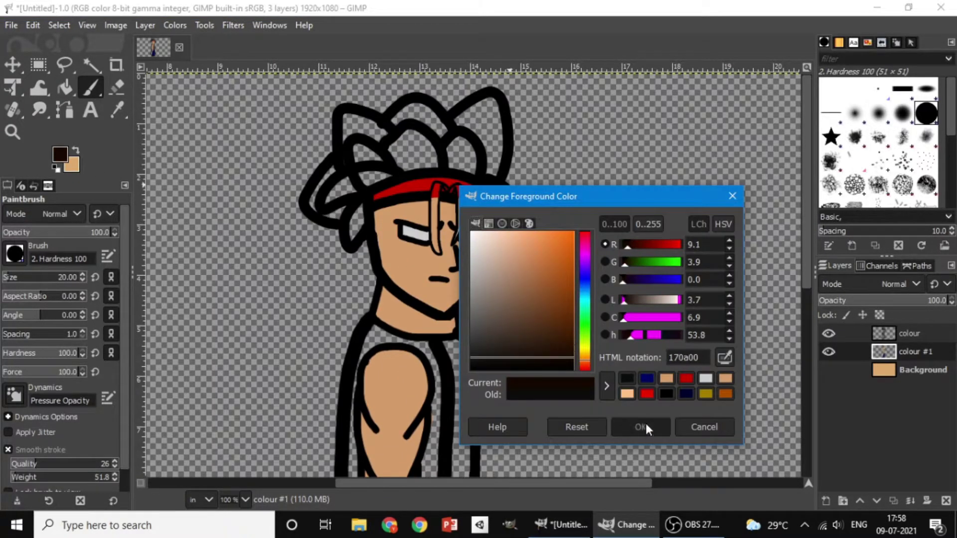
left_click(571, 353)
left_click(638, 427)
left_click_drag(363, 218, 325, 211)
key("ctrl+z")
Mix a strong orange foreground colour and fill all the hair spikes with it.
left_click(60, 154)
left_click(584, 366)
left_click(640, 427)
left_click(60, 155)
left_click_drag(568, 249, 602, 261)
left_click_drag(586, 364, 592, 361)
left_click(641, 427)
mouse_move(369, 239)
left_mouse_down()
mouse_move(324, 197)
mouse_move(343, 173)
mouse_move(313, 199)
mouse_move(348, 207)
mouse_move(357, 176)
mouse_move(418, 152)
mouse_move(364, 157)
mouse_move(350, 117)
mouse_move(355, 127)
mouse_move(362, 114)
mouse_move(411, 106)
mouse_move(421, 121)
mouse_move(403, 157)
mouse_move(420, 169)
mouse_move(468, 171)
mouse_move(434, 167)
mouse_move(403, 148)
mouse_move(458, 137)
mouse_move(471, 113)
mouse_move(490, 159)
mouse_move(500, 123)
mouse_move(492, 189)
mouse_move(504, 238)
left_mouse_up()
left_click_drag(804, 240, 768, 449)
left_click(485, 456, "ctrl")
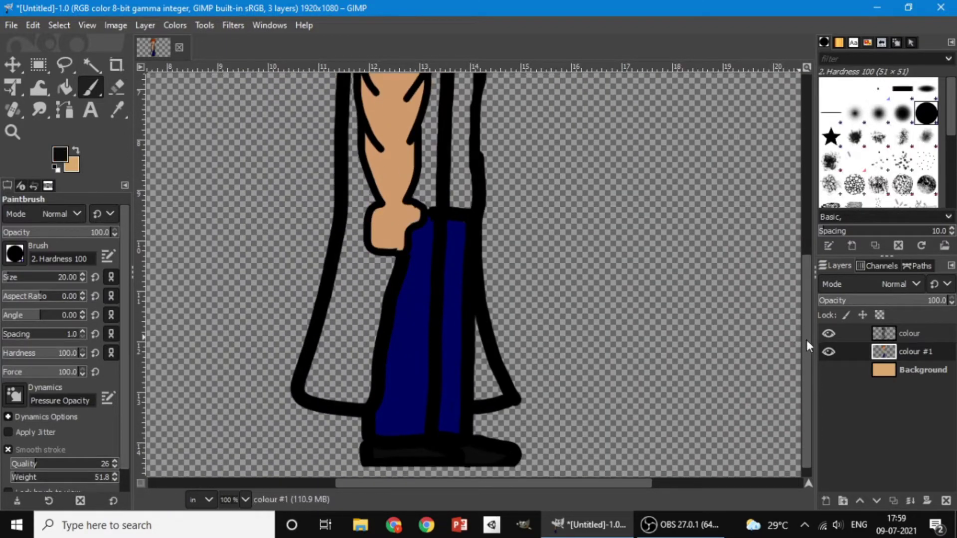
left_click_drag(807, 344, 797, 206)
left_click(64, 157)
left_click(691, 427)
Fill the two hair strands hanging over the forehead with the sampled hair orange, using brush size 10.
scroll(410, 150, "up", 3)
left_click(411, 151, "ctrl")
double_click(70, 278)
type("10")
key("Return")
left_click(13, 137)
double_click(444, 199)
key("p")
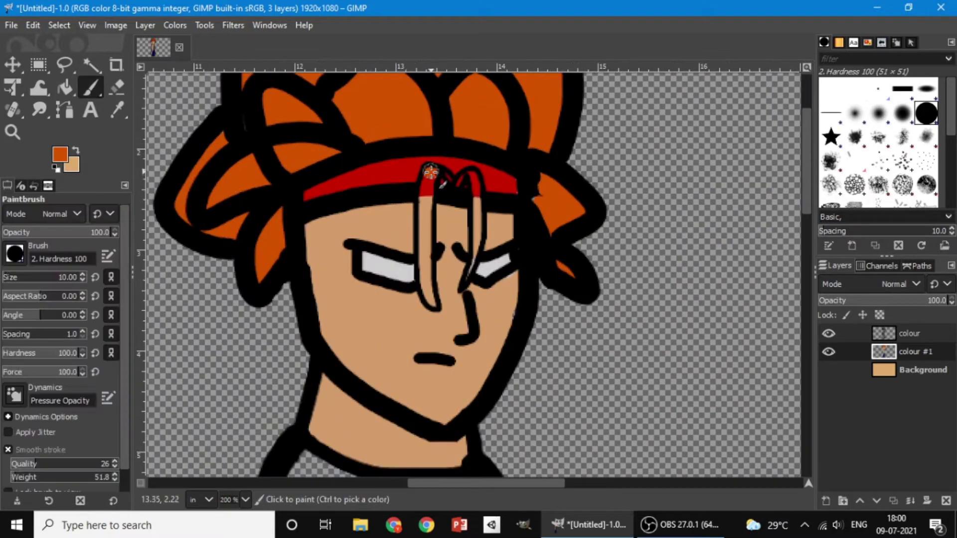
mouse_move(429, 175)
left_mouse_down()
mouse_move(426, 289)
mouse_move(435, 303)
left_mouse_up()
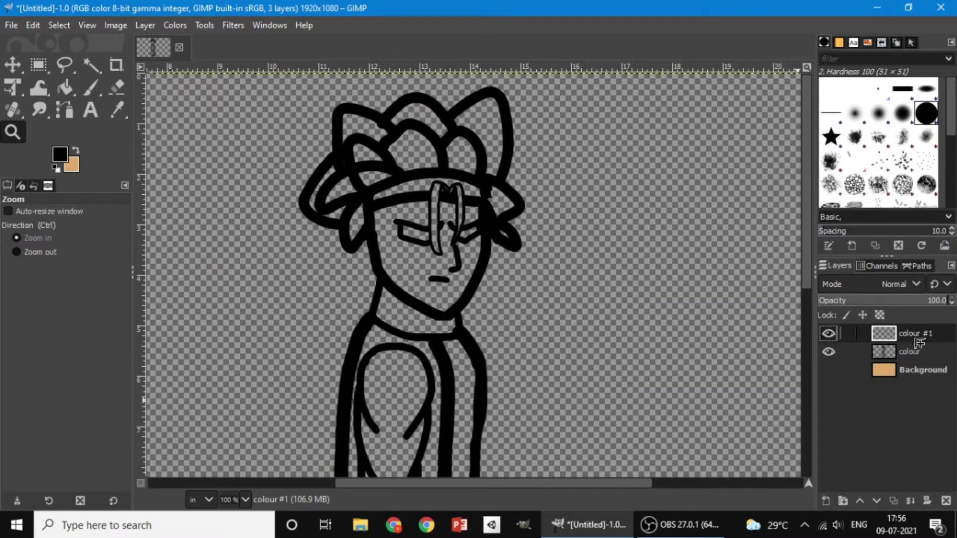
Activate the Paintbrush and pick a red foreground colour.
left_click_drag(919, 340, 909, 339)
left_click(90, 87)
left_click(60, 155)
left_click(573, 242)
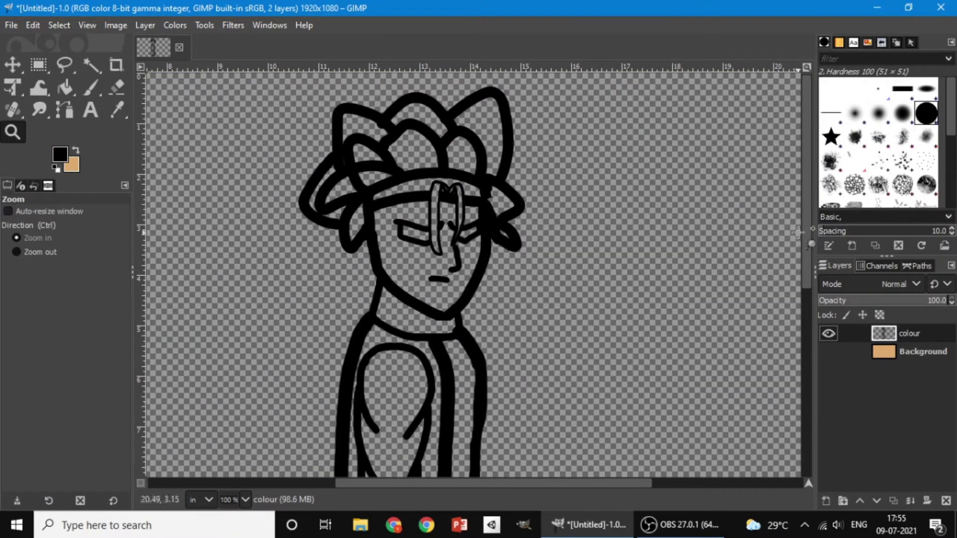
Add a new layer for the colouring and activate the Paintbrush.
left_click(808, 424)
left_click(808, 132)
left_click(826, 501)
left_click(848, 487)
mouse_move(912, 335)
left_mouse_down()
mouse_move(919, 377)
mouse_move(919, 349)
left_mouse_up()
left_click(91, 88)
Scribble red over the face to test the layer order, undo it, and place colour #1 below the line art.
left_click(60, 153)
left_click_drag(554, 255, 729, 242)
left_click(624, 436)
mouse_move(451, 195)
left_mouse_down()
mouse_move(464, 227)
mouse_move(390, 228)
mouse_move(451, 225)
mouse_move(475, 277)
mouse_move(456, 291)
mouse_move(474, 306)
left_mouse_up()
left_click_drag(920, 355, 920, 330)
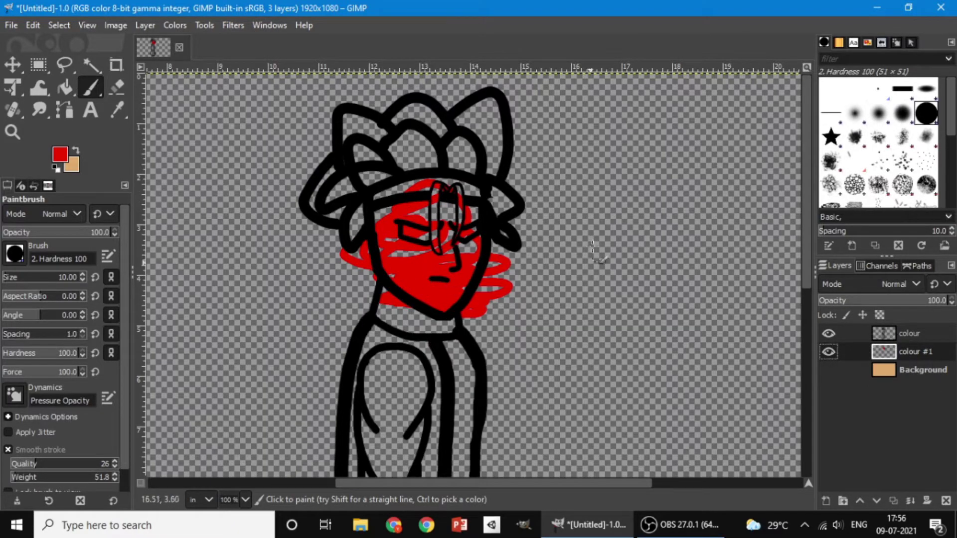
key("ctrl+z")
key("ctrl+z")
left_click_drag(906, 333, 913, 354)
Mix a light peach foreground colour and try it with a stroke on the face.
left_click(60, 154)
left_click(582, 364)
left_click_drag(530, 231, 519, 204)
left_click(585, 360)
left_click(641, 427)
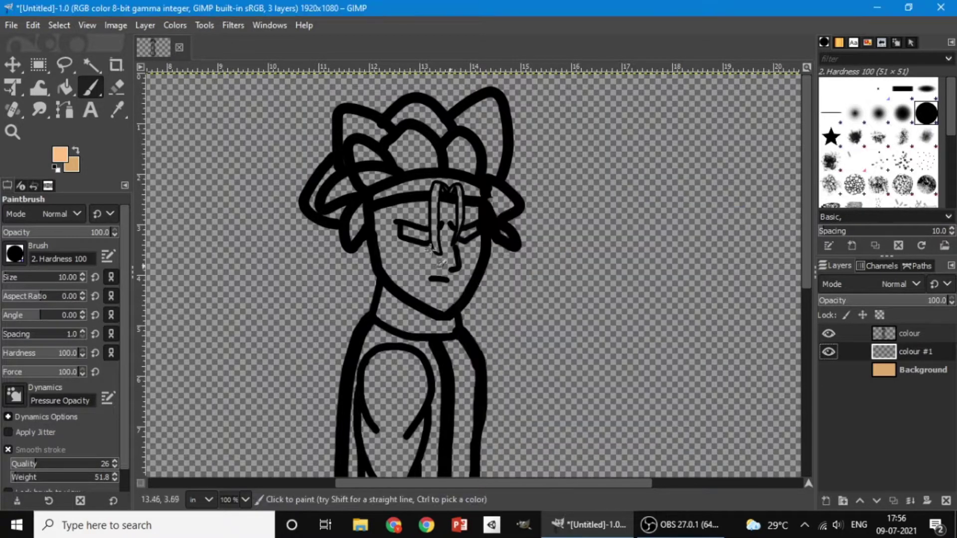
mouse_move(412, 238)
left_mouse_down()
mouse_move(419, 257)
mouse_move(441, 267)
left_mouse_up()
key("ctrl+z")
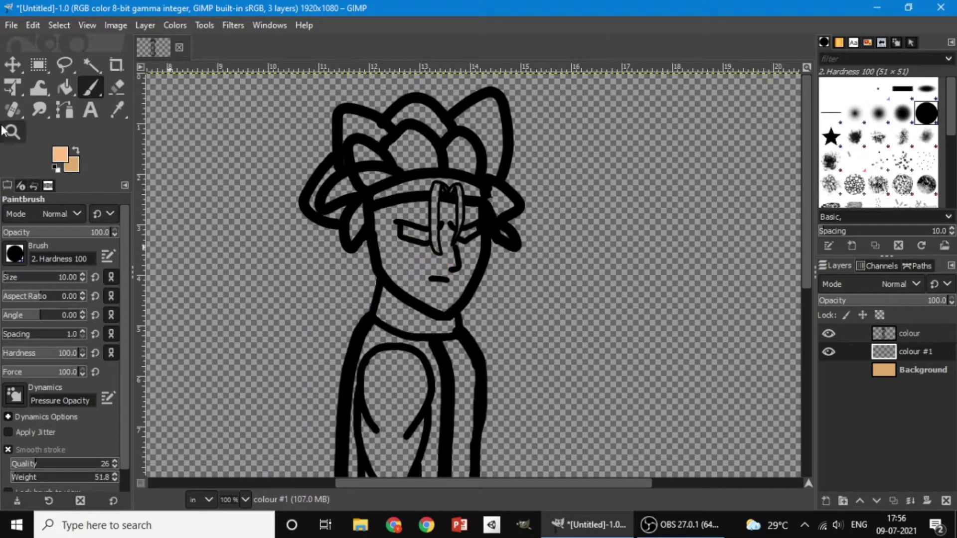
Darken the skin tone to d69f6c and paint the first stroke along the left edge of the face.
left_click(60, 155)
left_click(519, 262)
left_click_drag(519, 262, 522, 252)
left_click(648, 432)
left_click_drag(378, 207, 393, 272)
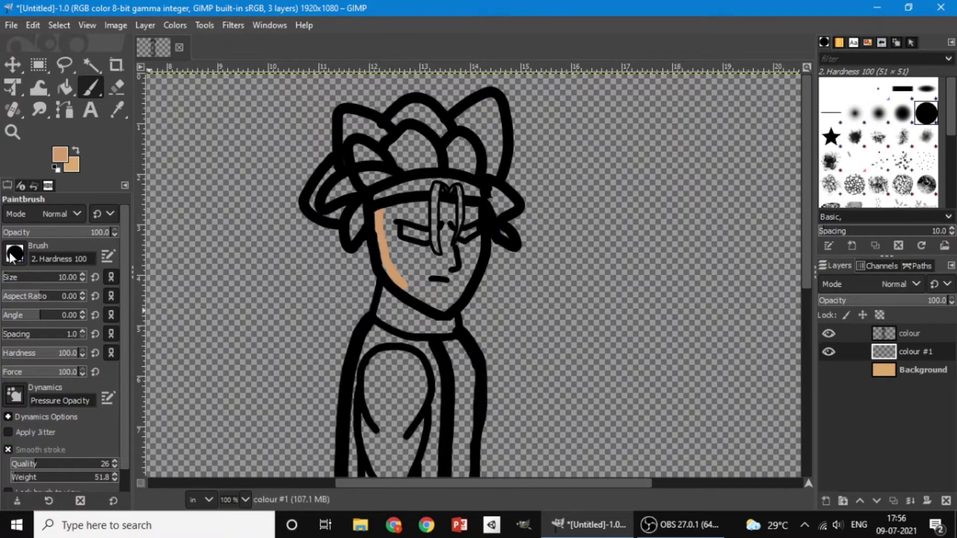
Fill the rest of the face with a size 40 brush and touch up its right edge with size 20.
double_click(66, 277)
type("40")
key("Return")
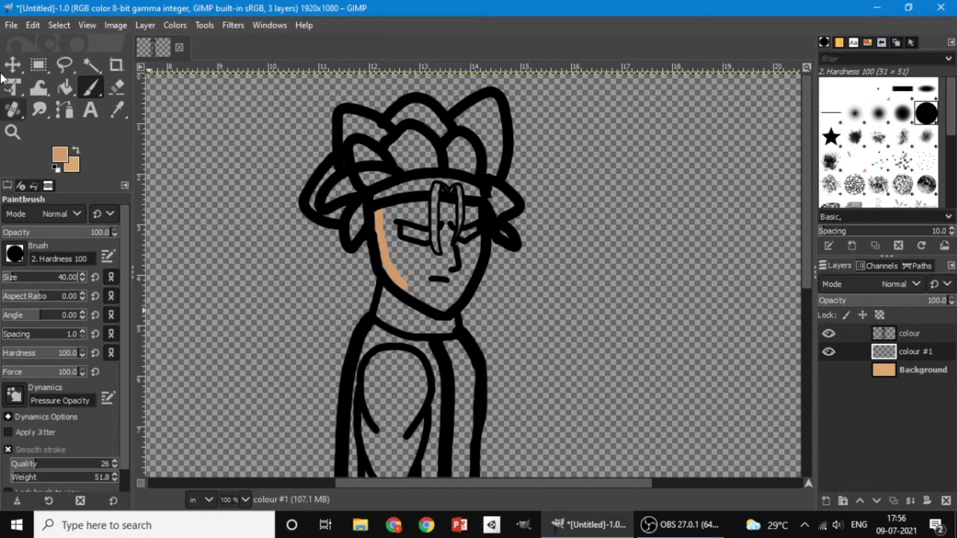
mouse_move(382, 207)
left_mouse_down()
mouse_move(396, 268)
mouse_move(446, 300)
mouse_move(433, 296)
mouse_move(465, 250)
mouse_move(422, 266)
mouse_move(442, 236)
mouse_move(392, 210)
mouse_move(457, 212)
mouse_move(463, 222)
mouse_move(449, 267)
left_mouse_up()
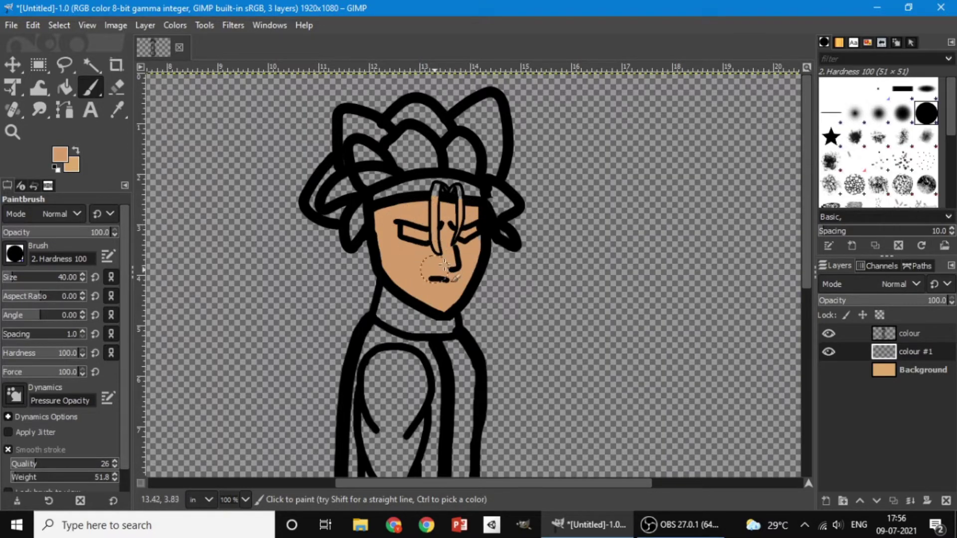
double_click(69, 277)
type("20")
key("Return")
mouse_move(477, 241)
left_mouse_down()
mouse_move(412, 253)
mouse_move(485, 235)
left_mouse_up()
Choose light grey (cecece) as the foreground colour and paint both eyes.
left_click(60, 154)
left_click(486, 246)
left_click(487, 249)
left_click(632, 426)
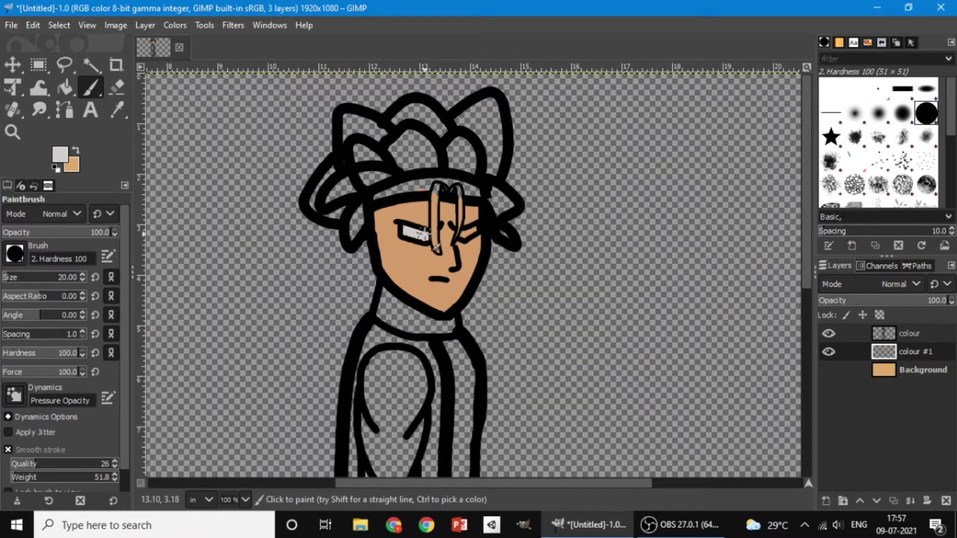
left_click_drag(468, 233, 478, 238)
Try yellow (eccf00) as the colour of the long coat.
left_click(59, 155)
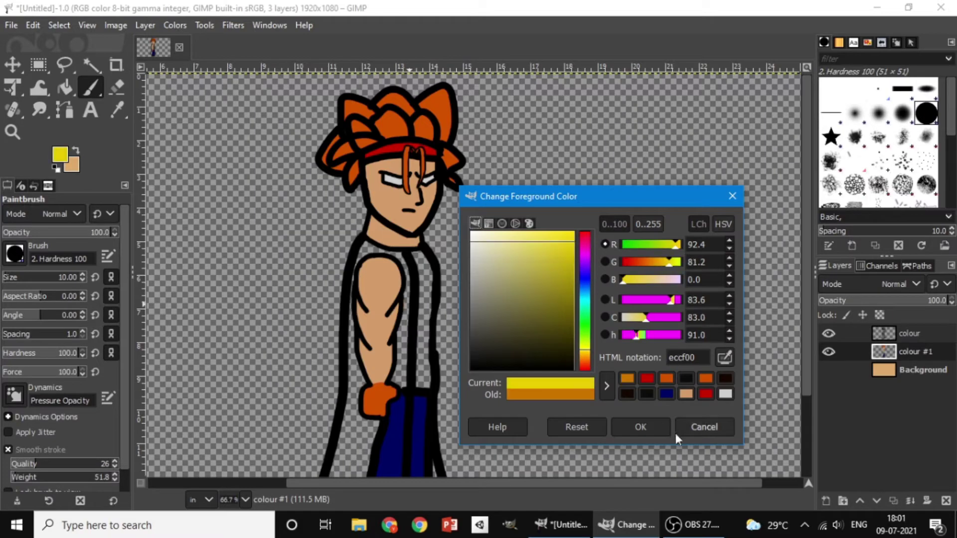
left_click(663, 433)
left_click_drag(363, 240, 343, 441)
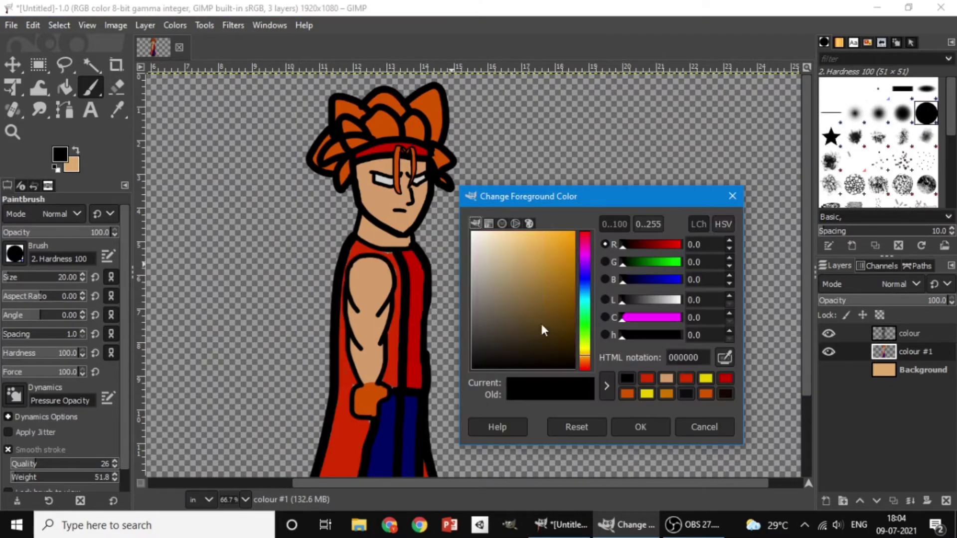
Paint a filled orange circle in the empty area to the right of the head and undo the extra stroke.
left_click_drag(540, 321, 573, 233)
left_click(640, 427)
mouse_move(650, 140)
left_mouse_down()
mouse_move(660, 178)
mouse_move(639, 164)
mouse_move(681, 152)
left_mouse_up()
left_click_drag(556, 113, 546, 285)
key("ctrl+z")
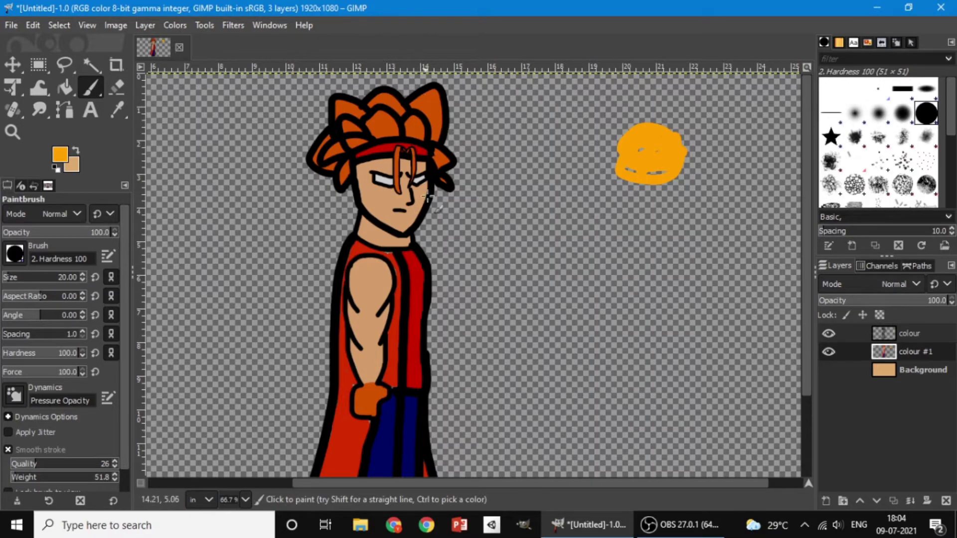
Mix a darker shade of the sampled skin tone and paint shadows along the left side of the face, neck and arm.
left_click(60, 154)
left_click(376, 201)
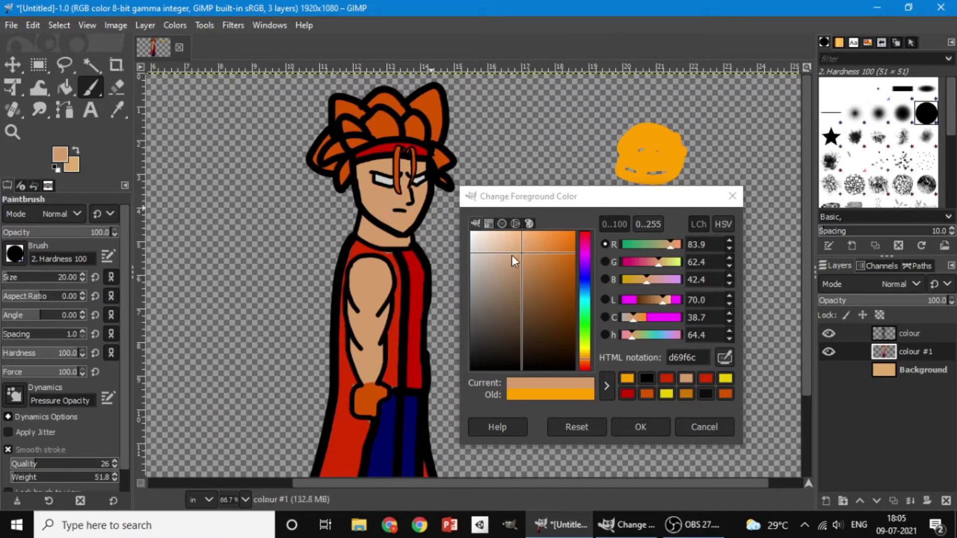
left_click_drag(523, 253, 521, 274)
left_click(638, 426)
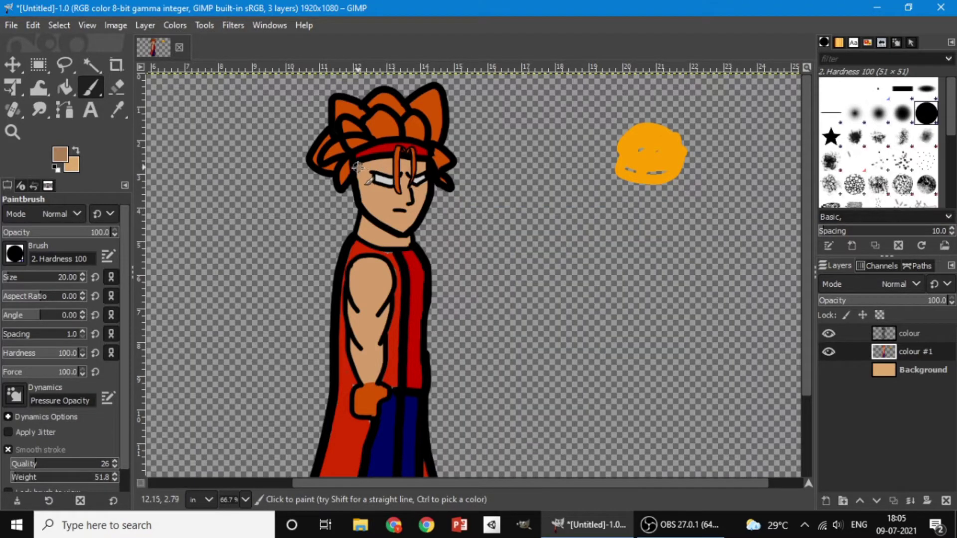
key("ctrl+z")
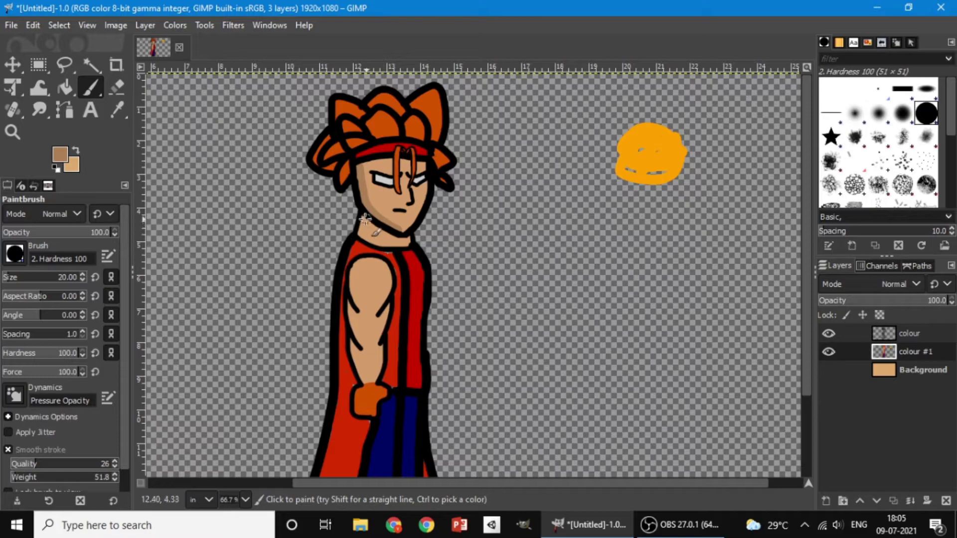
left_click_drag(351, 282, 362, 345)
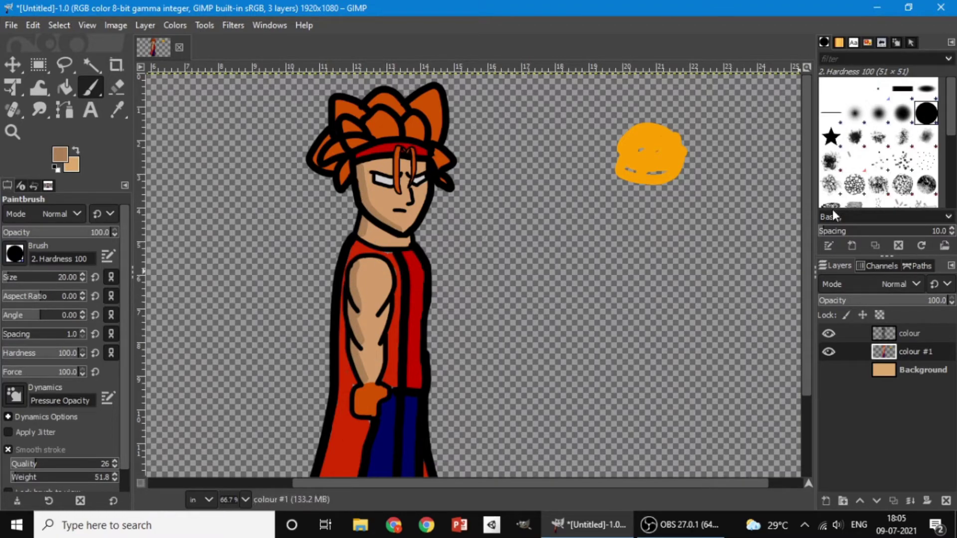
Mix a lighter shade of the sampled skin tone and paint highlights on the right side of the face and arm, setting the brush size to 10.
scroll(434, 214, "down", 3)
scroll(409, 207, "up", 3)
left_click(396, 200, "ctrl")
left_click(60, 154)
left_click_drag(525, 254, 515, 228)
left_click(638, 430)
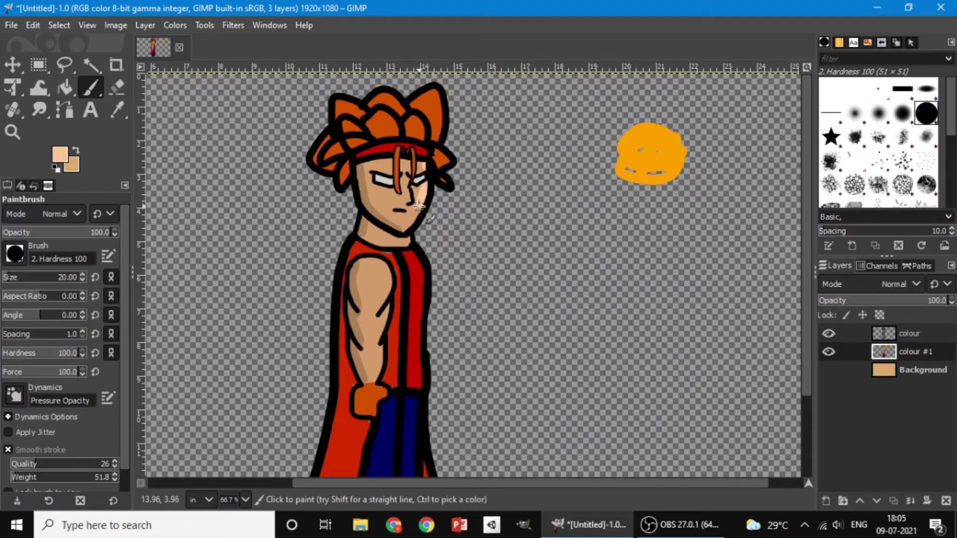
left_click(69, 282)
key("Return")
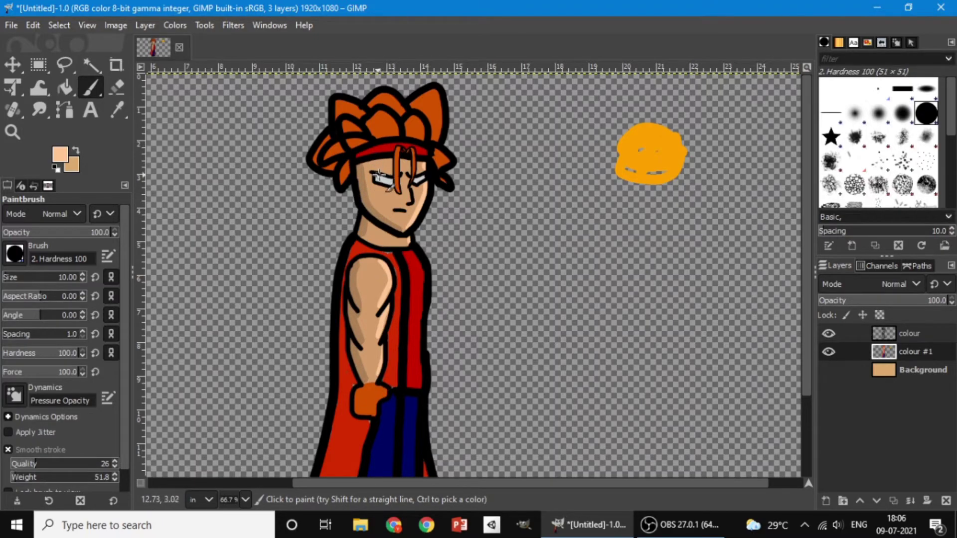
Paint shadows on the forehead and cheek beside the hanging hair strands with the sampled skin shadow colour.
key("z")
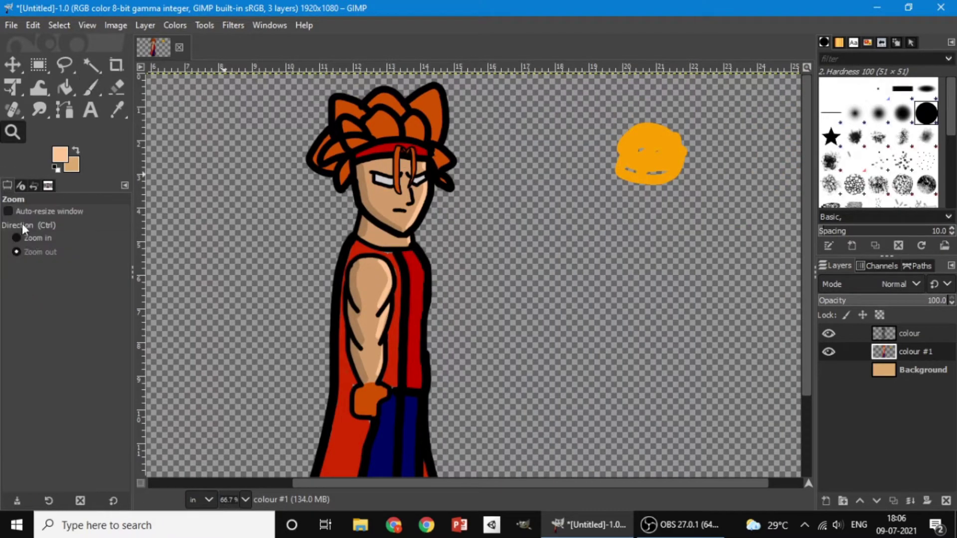
left_click(24, 238)
left_click(385, 156)
left_click(385, 157)
left_click(385, 156)
left_click(385, 157)
left_click(90, 88)
left_click_drag(422, 176, 418, 212)
key("ctrl+z")
left_click(270, 252, "ctrl")
mouse_move(421, 179)
left_mouse_down()
mouse_move(426, 315)
mouse_move(456, 344)
left_mouse_up()
left_click_drag(465, 184, 467, 228)
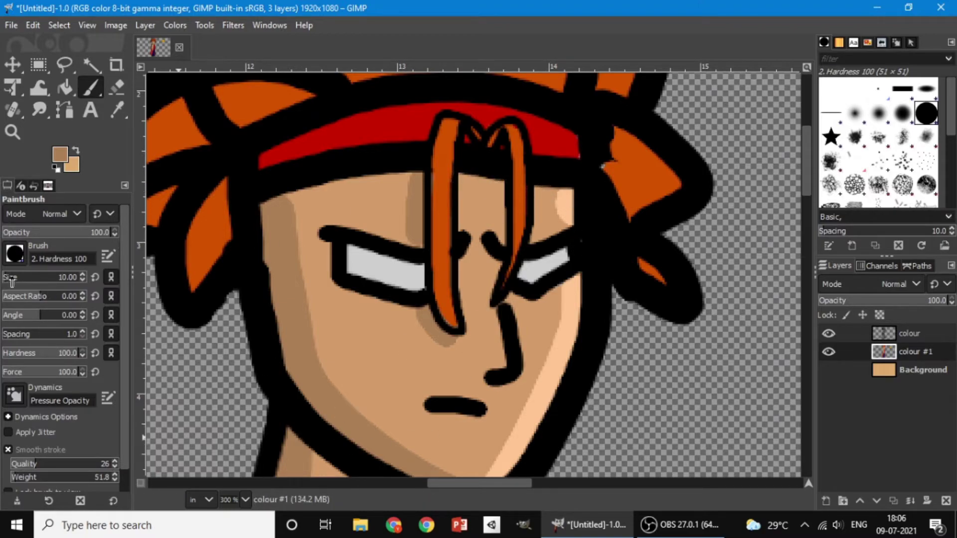
Set the brush size to 5 and paint a thin shadow beside the right hair strand.
type("5")
key("Return")
left_click_drag(499, 172, 498, 220)
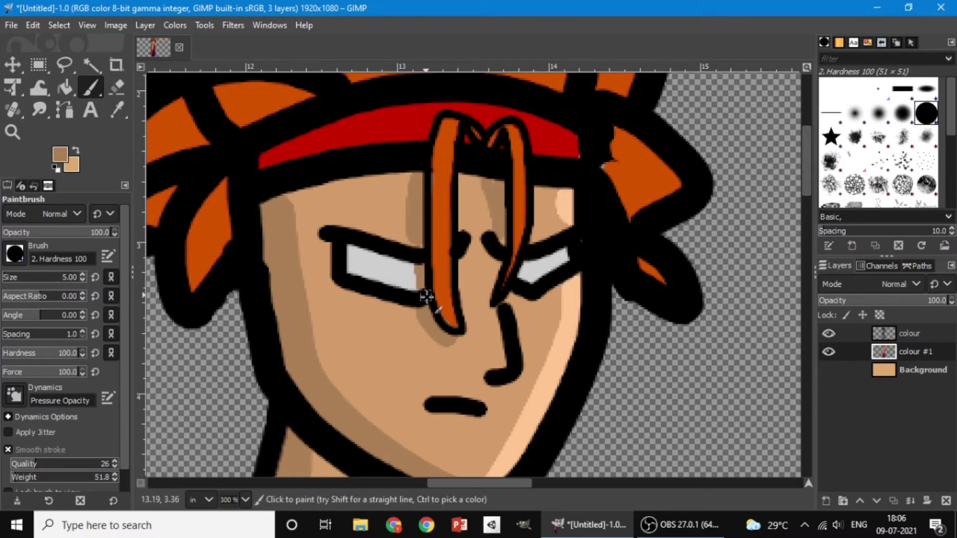
Mix a darker grey from the sampled eye white and paint shadows in the eyes beside the hanging hair strands.
left_click(397, 282, "ctrl")
left_click(60, 154)
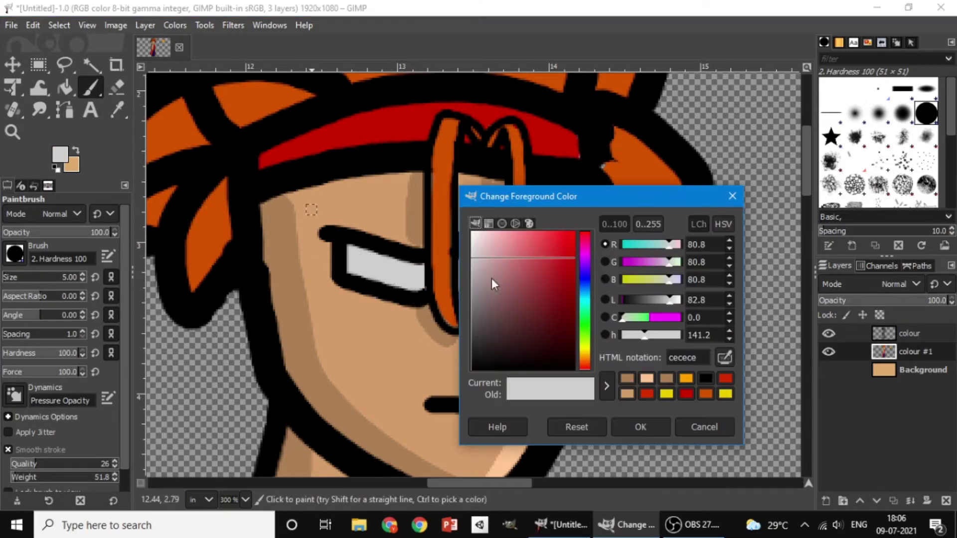
left_click(640, 426)
left_click_drag(416, 256, 421, 302)
left_click(424, 235, "ctrl")
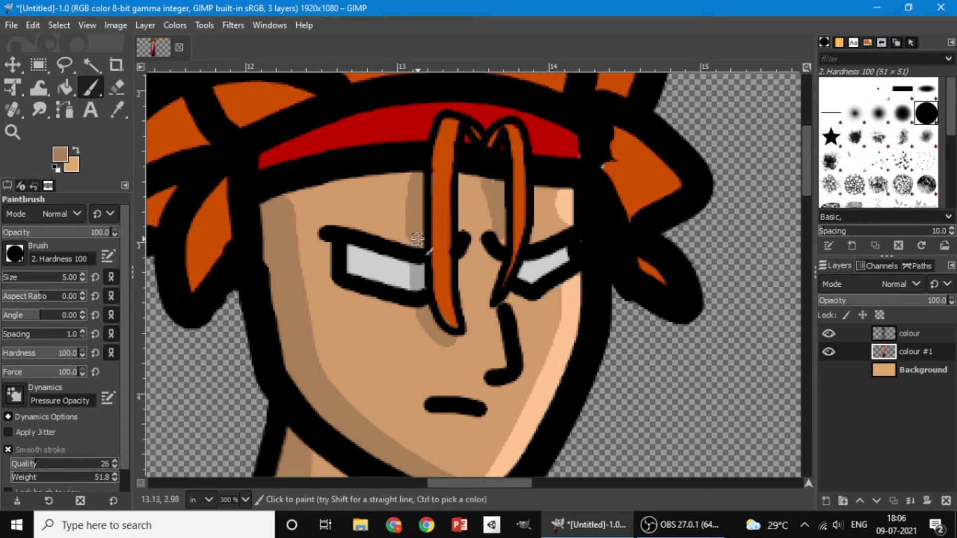
left_click(429, 268, "ctrl")
Sample the hair's orange as the foreground colour and set the brush size to 20.
left_click(12, 132)
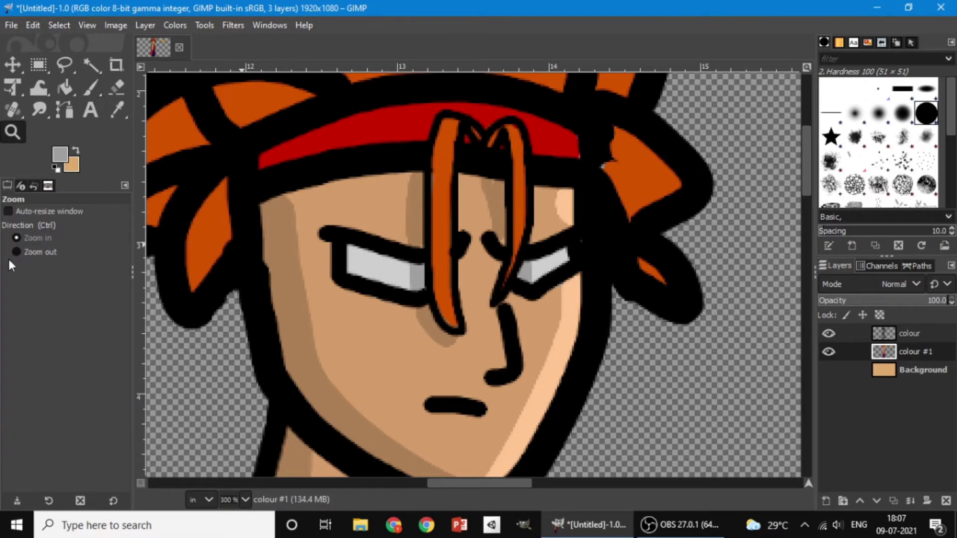
left_click(16, 252)
left_click(485, 283)
left_click(484, 285)
left_click(484, 285)
left_click(484, 285)
left_click_drag(808, 221, 774, 191)
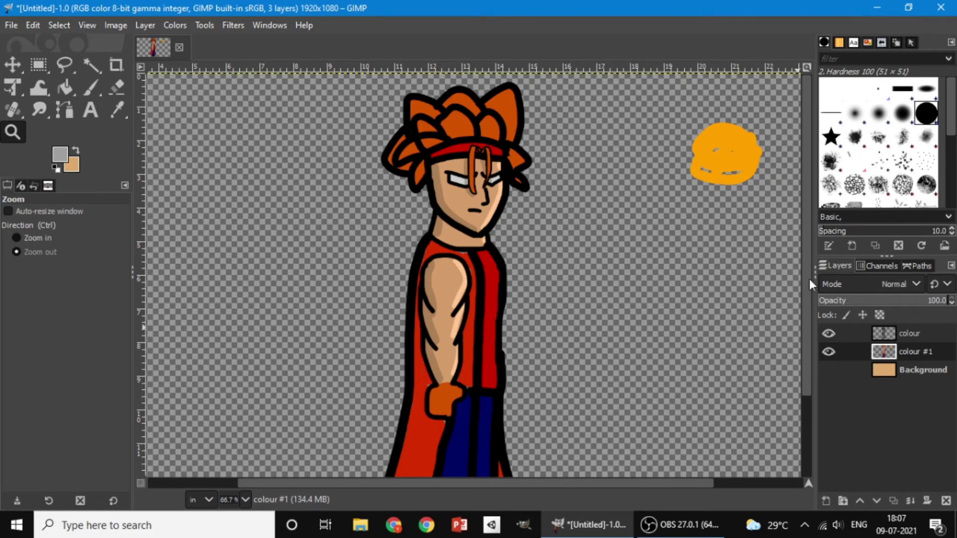
mouse_move(809, 279)
left_mouse_down()
mouse_move(828, 277)
mouse_move(823, 201)
left_mouse_up()
left_click(91, 88)
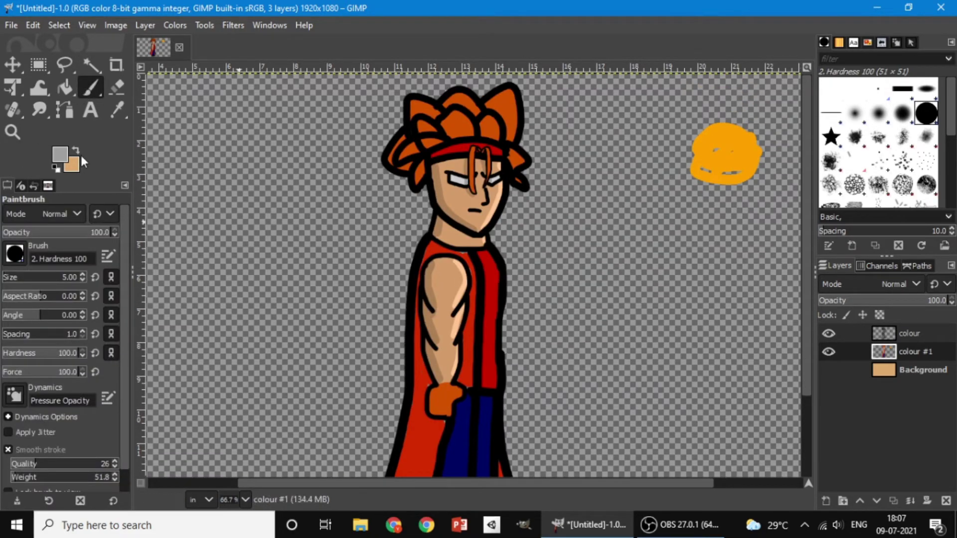
left_click(60, 155)
left_click(551, 308)
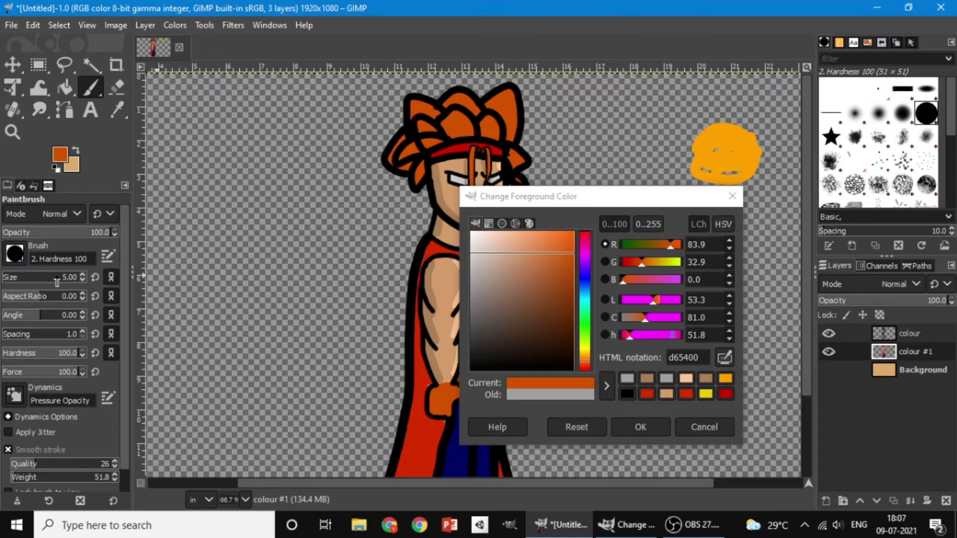
left_click_drag(57, 282, 11, 278)
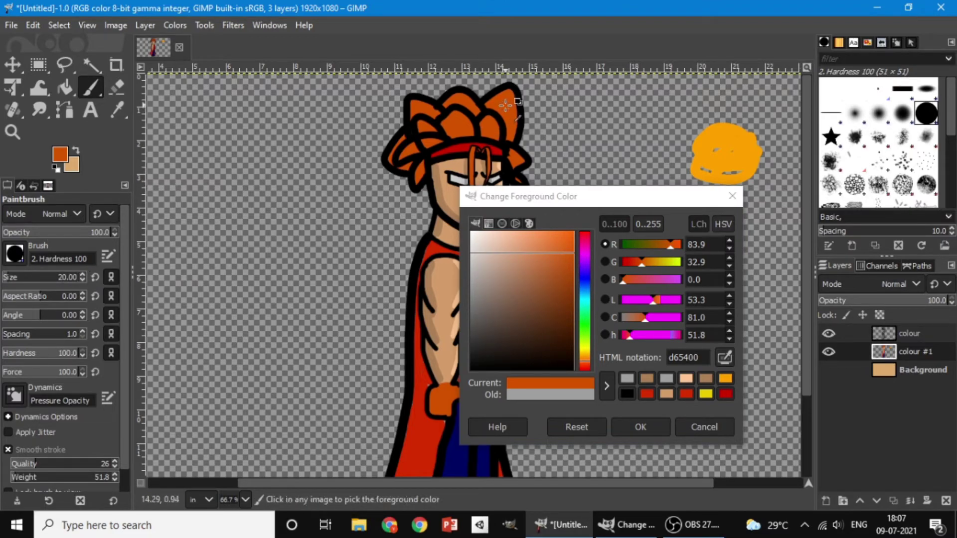
Darken the sampled orange and paint shadows on the hair spikes.
left_click_drag(573, 253, 574, 284)
left_click(639, 427)
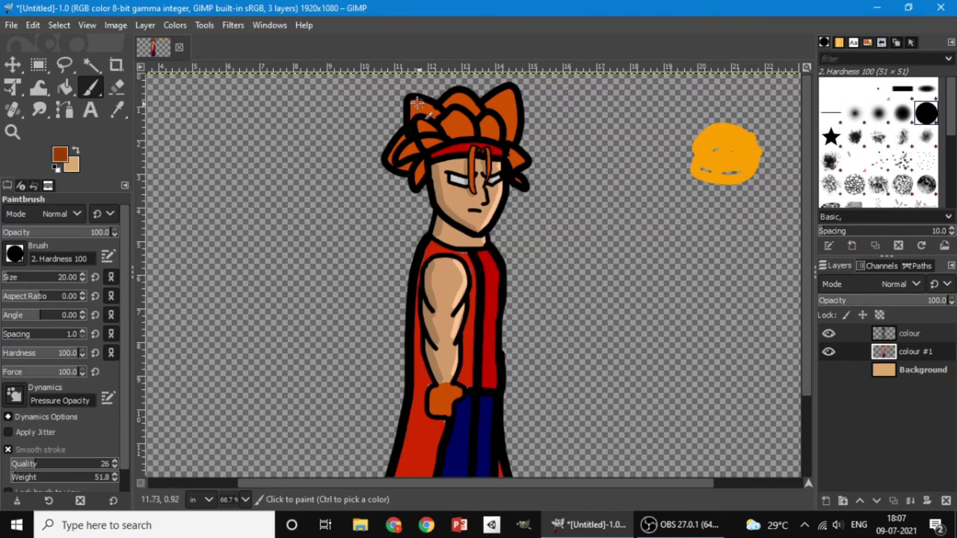
left_click_drag(414, 137, 414, 142)
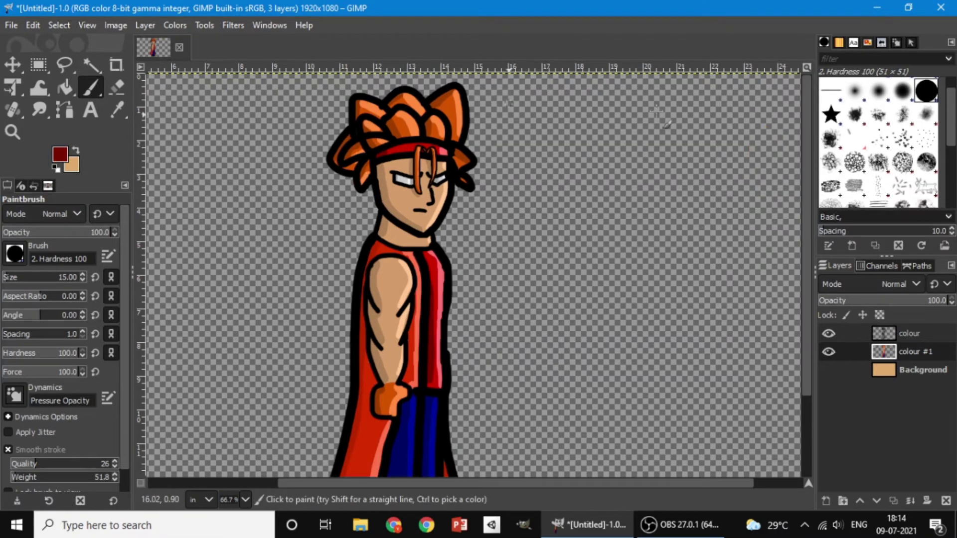
Configure a soft paintbrush with size 312, opacity 14.8, hardness 17 and force 16, and set the foreground colour to bright orange ff6400.
left_click_drag(806, 209, 807, 125)
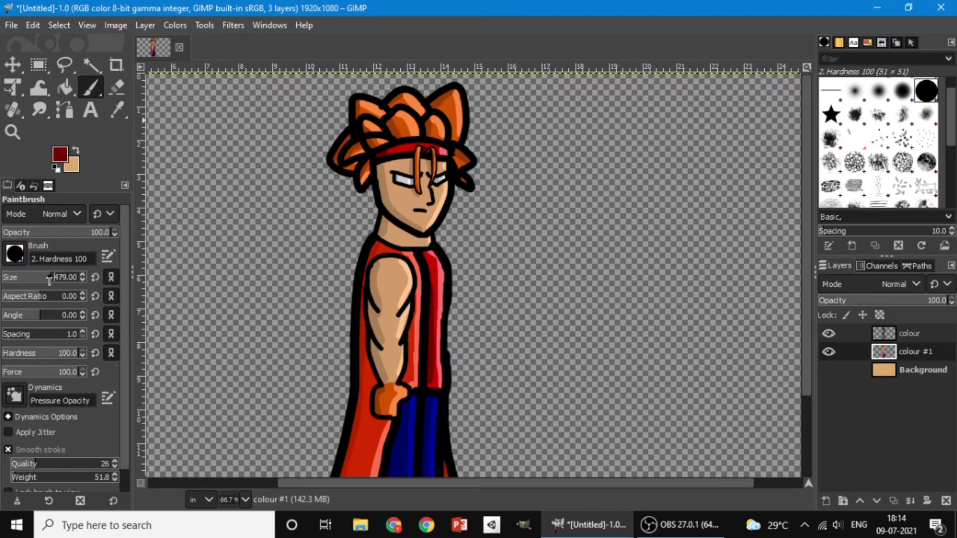
left_click(36, 233)
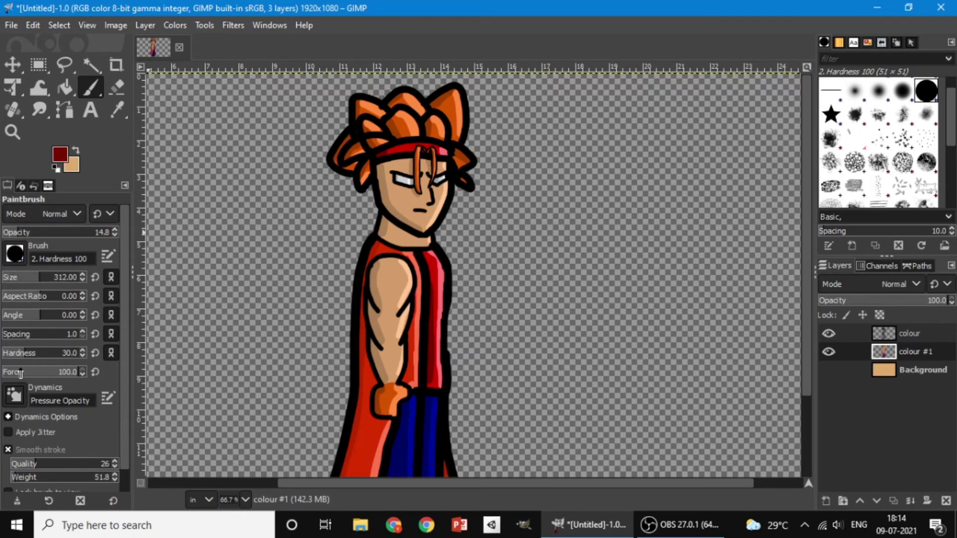
left_click(60, 154)
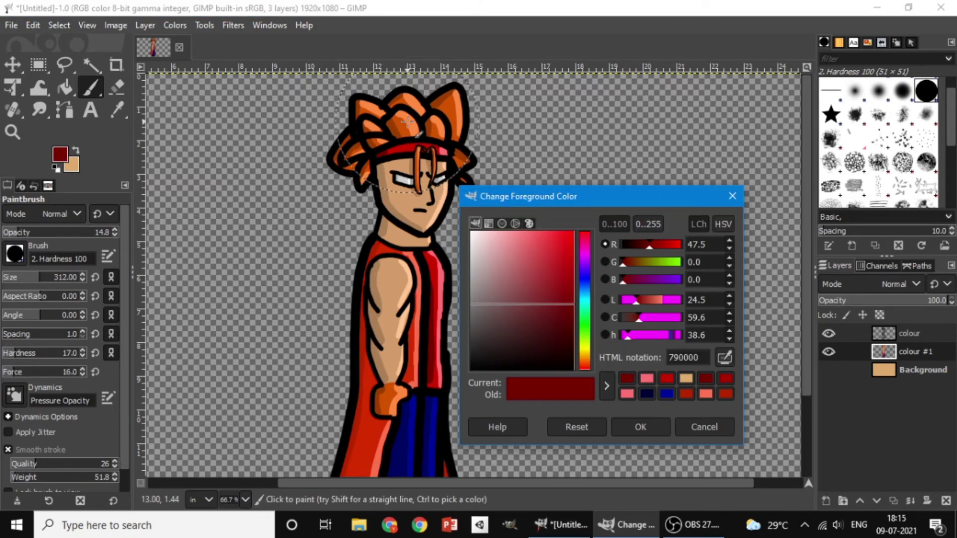
left_click(397, 122, "ctrl")
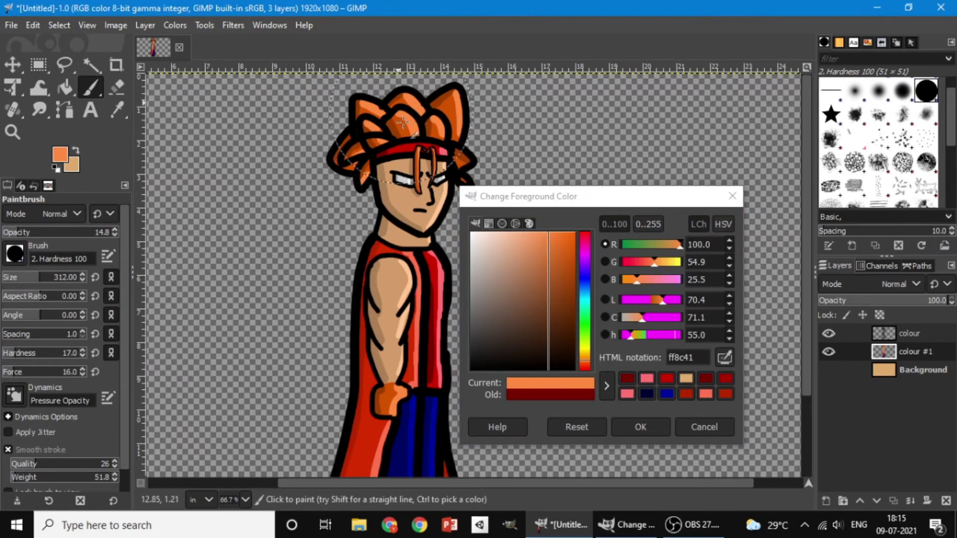
left_click(573, 253)
left_click_drag(572, 254, 592, 226)
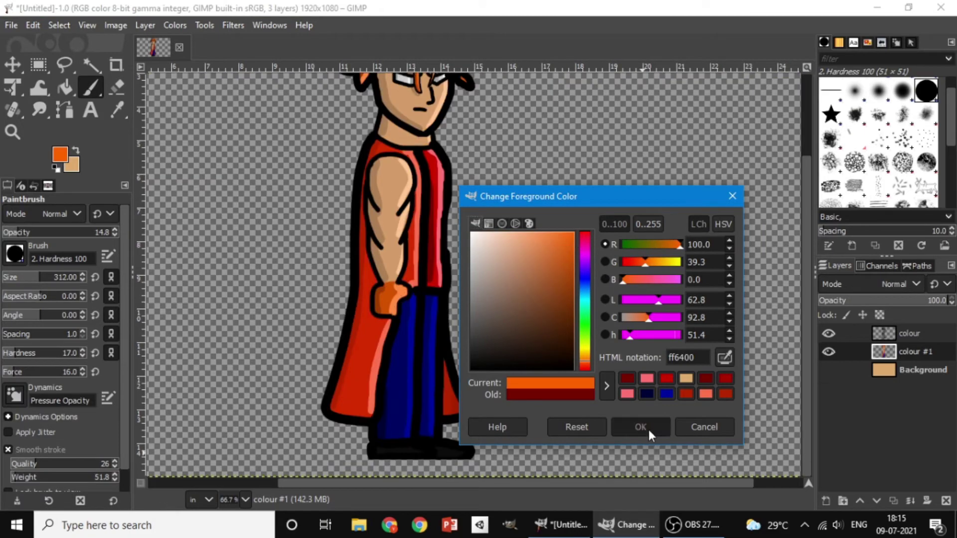
left_click(641, 428)
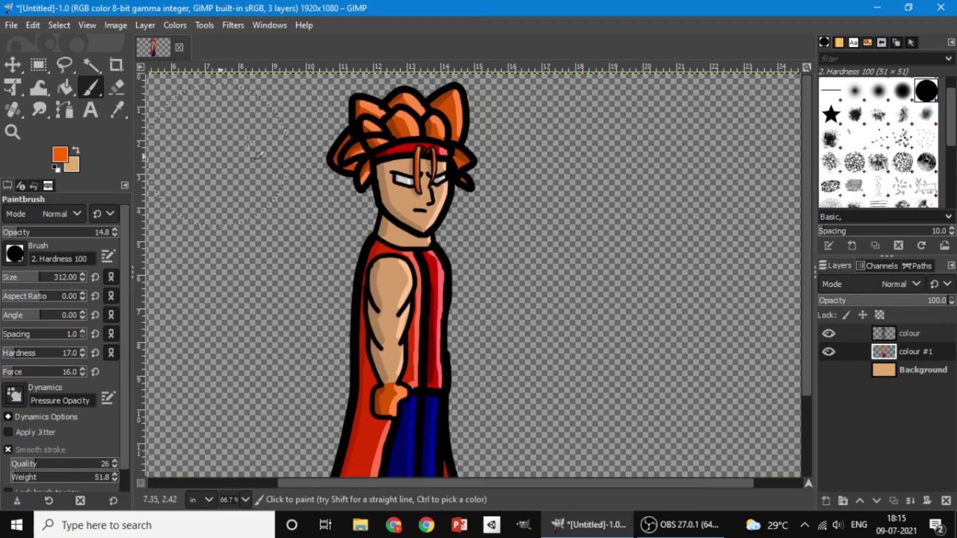
Paint a faint orange glow around the hair, raise the brush opacity to 29.7, and undo the last stroke.
left_click(355, 131)
scroll(362, 137, "down", 1)
scroll(369, 142, "up", 1)
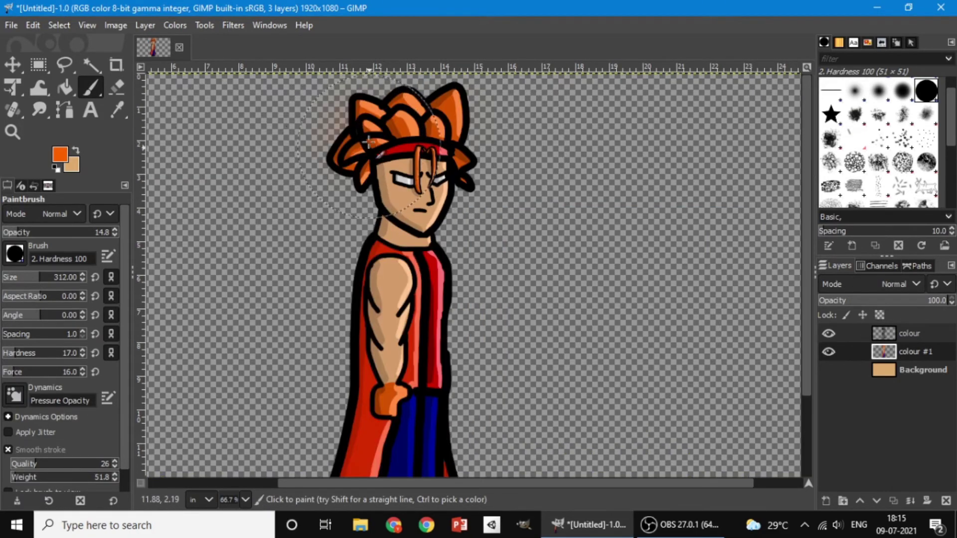
left_click(35, 233)
mouse_move(414, 131)
left_mouse_down()
mouse_move(440, 173)
mouse_move(437, 116)
mouse_move(409, 124)
mouse_move(578, 182)
left_mouse_up()
key("ctrl+z")
Paint an orange glow beside the right side of the hair while the Background layer is temporarily shown.
left_click(828, 370)
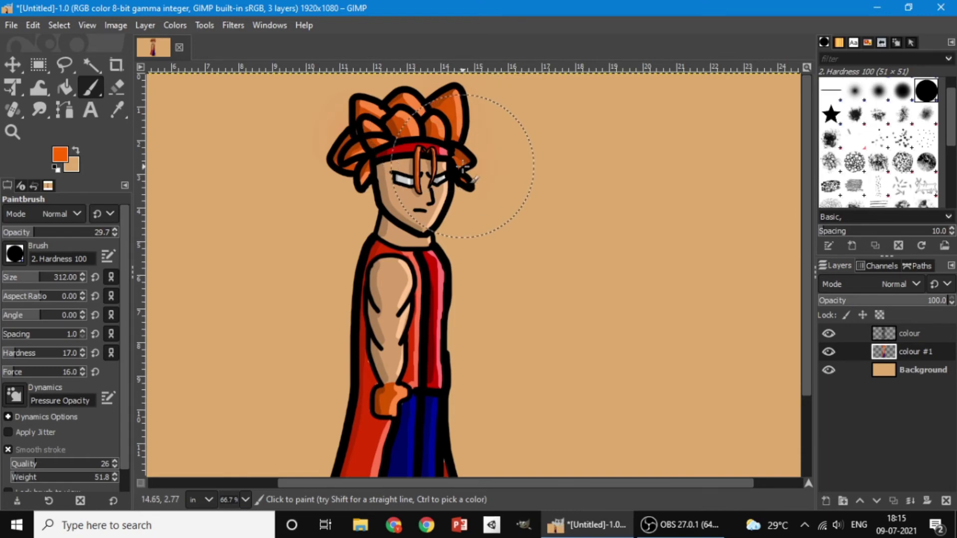
left_click(463, 165)
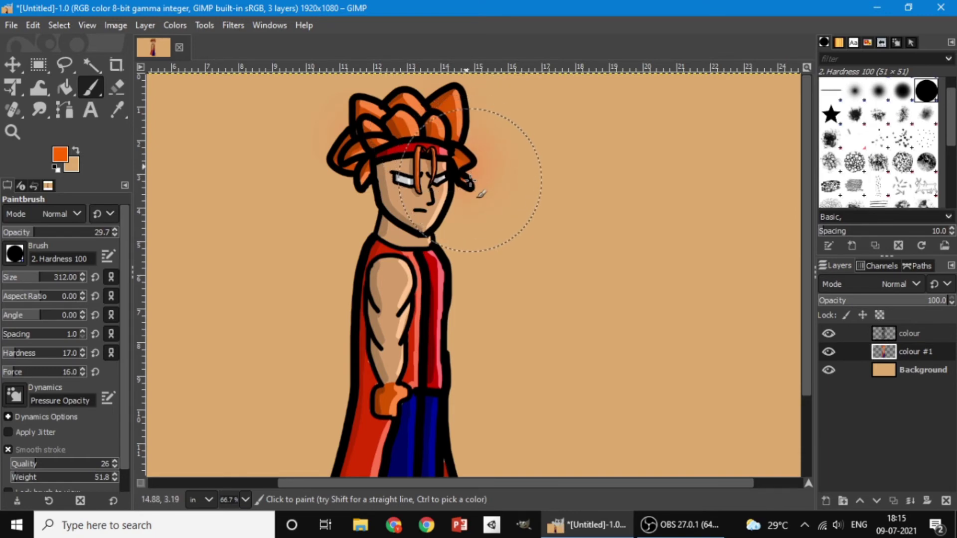
left_click(829, 370)
left_click(843, 486)
left_click_drag(908, 355, 910, 329)
key("ctrl+z")
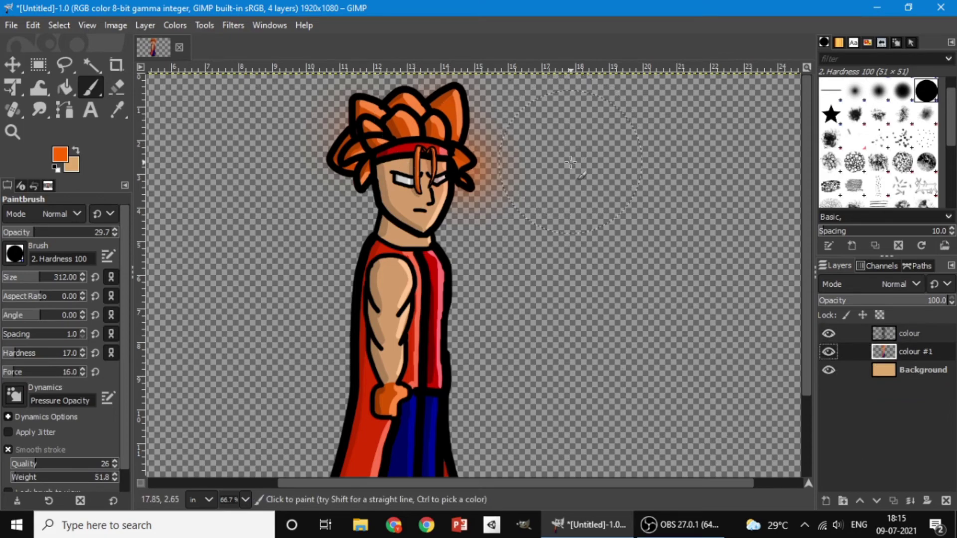
key("ctrl+z")
Add a new transparent layer at the top of the layer stack, keeping the Background layer hidden.
left_click(826, 501)
left_click(850, 489)
left_click(829, 388)
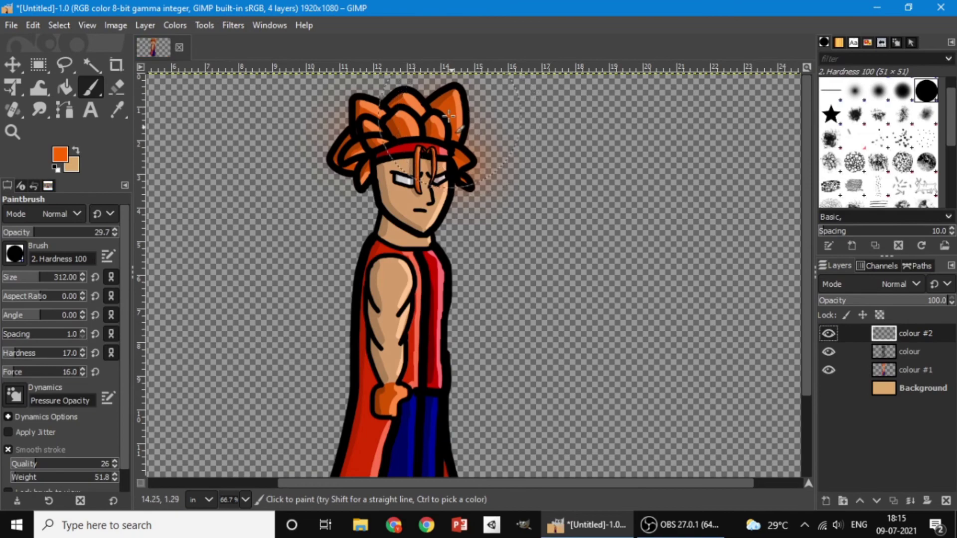
Paint a soft orange glow over both sides of the hair and around the gloved fist on the new layer.
mouse_move(472, 177)
left_mouse_down()
mouse_move(400, 99)
mouse_move(344, 171)
left_mouse_up()
left_click_drag(804, 233, 803, 270)
mouse_move(387, 374)
left_mouse_down()
mouse_move(400, 375)
mouse_move(395, 366)
left_mouse_up()
left_click_drag(809, 182, 810, 173)
scroll(810, 172, "down", 1)
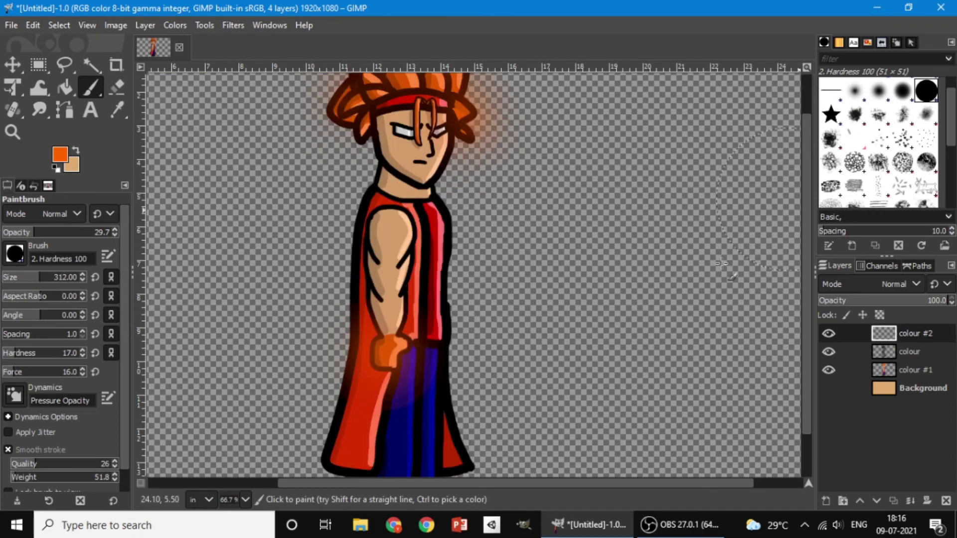
Add another transparent layer and move it between the colour #1 and Background layers.
left_click(826, 500)
left_click(847, 487)
left_click_drag(916, 333, 908, 399)
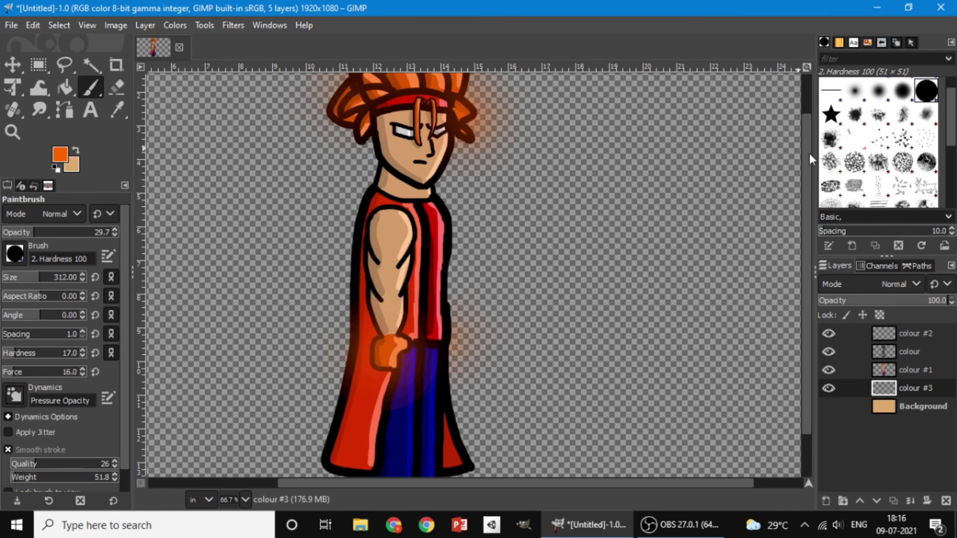